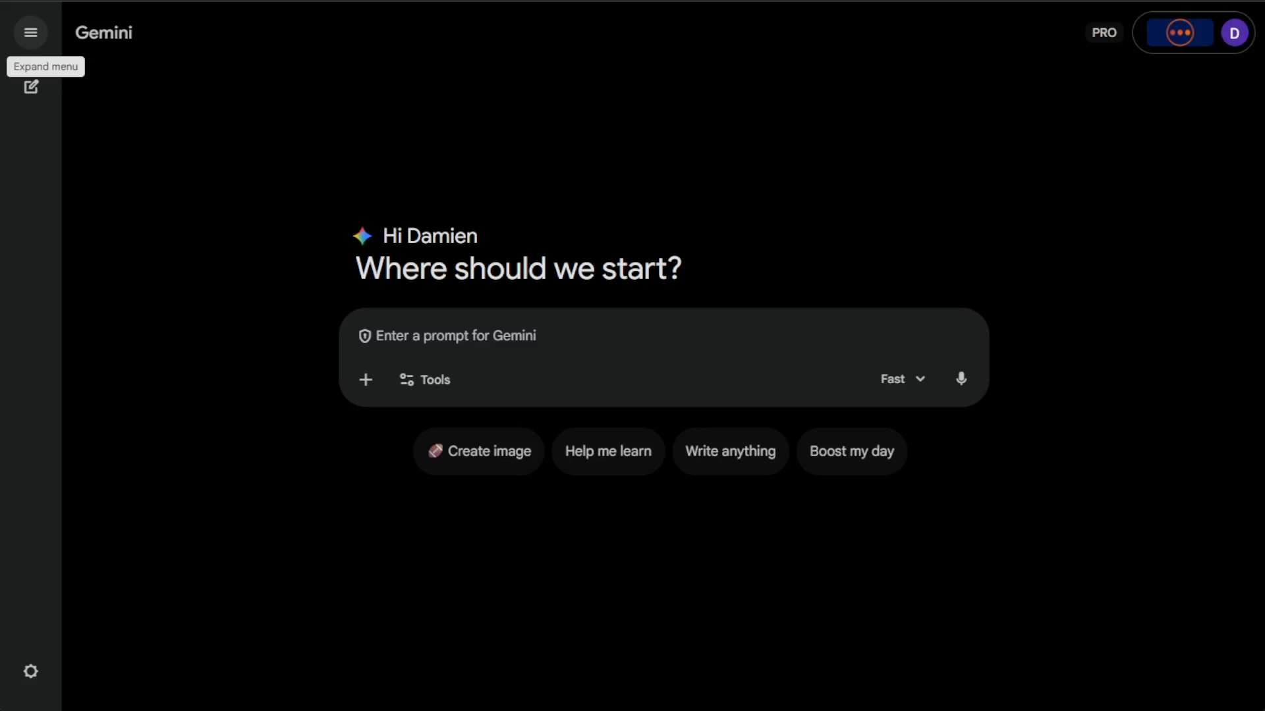
Step: Open the Workspace Demo Gem for editing from the Gem manager, review its default tool options, and return to the manager
{"action": "left_click", "coordinate": [30, 32]}
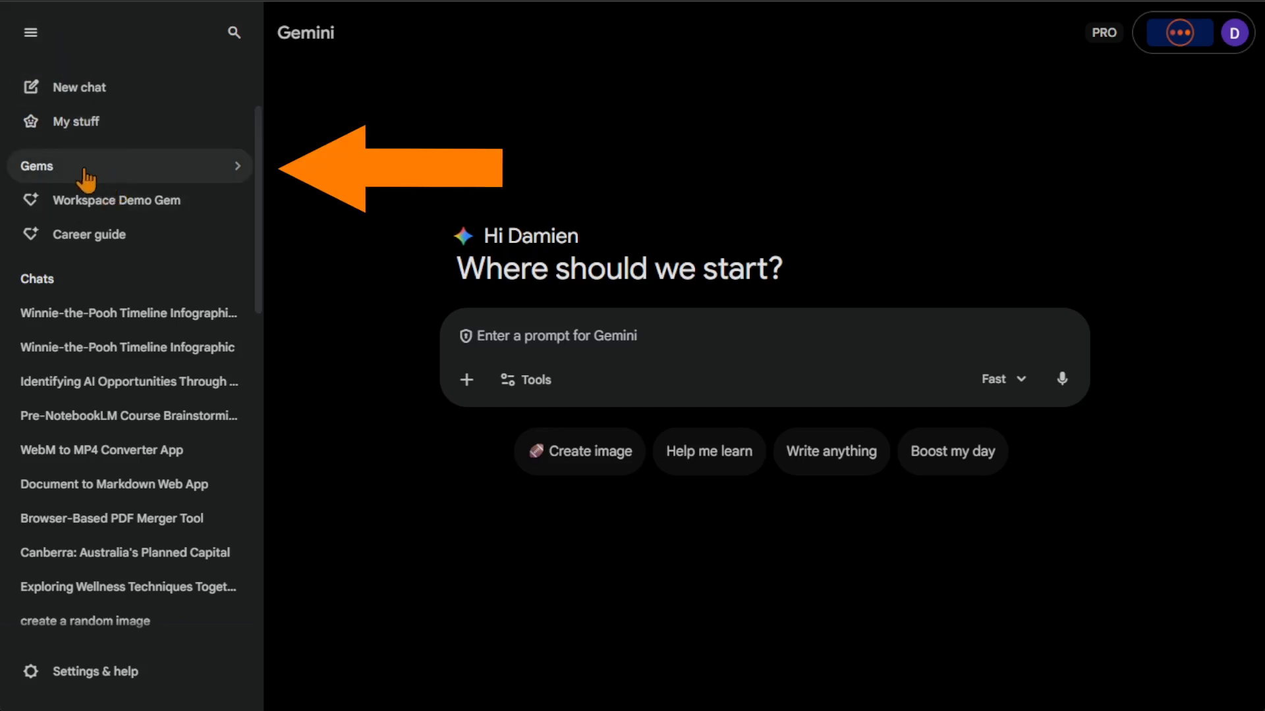
{"action": "left_click", "coordinate": [105, 195]}
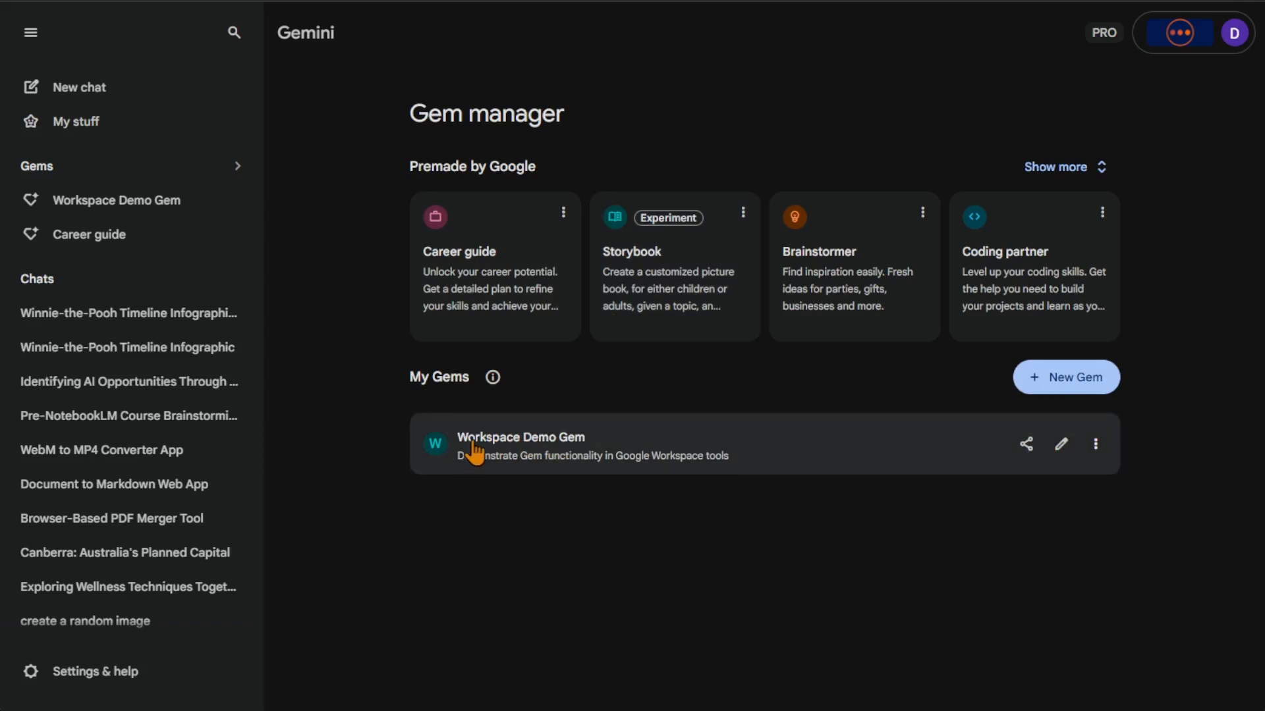
{"action": "left_click", "coordinate": [1071, 455]}
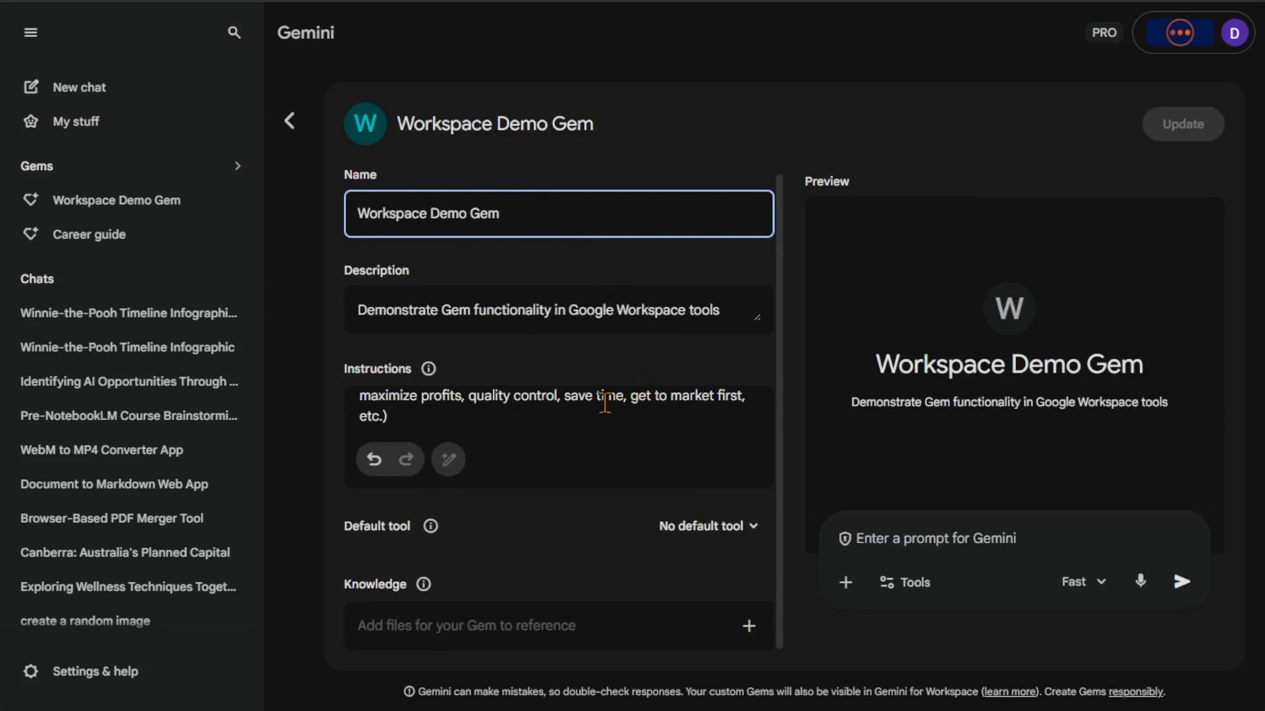
{"action": "left_click", "coordinate": [749, 527]}
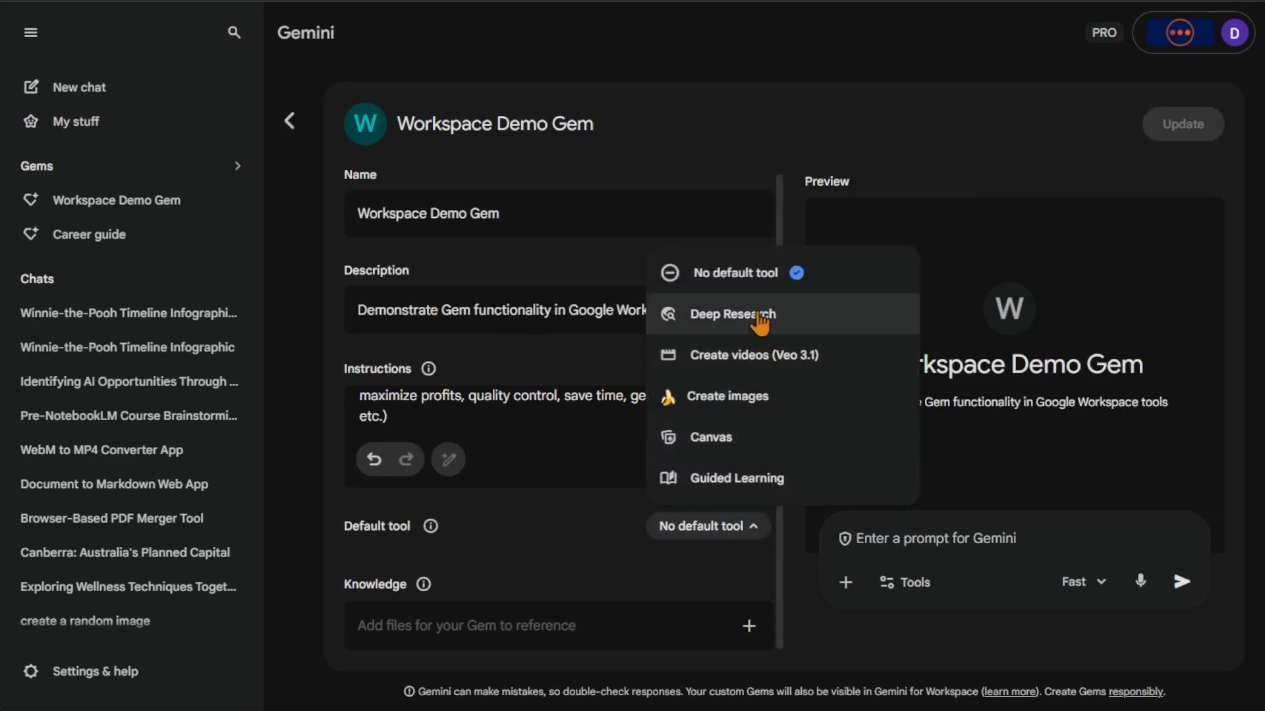
{"action": "left_click", "coordinate": [583, 553]}
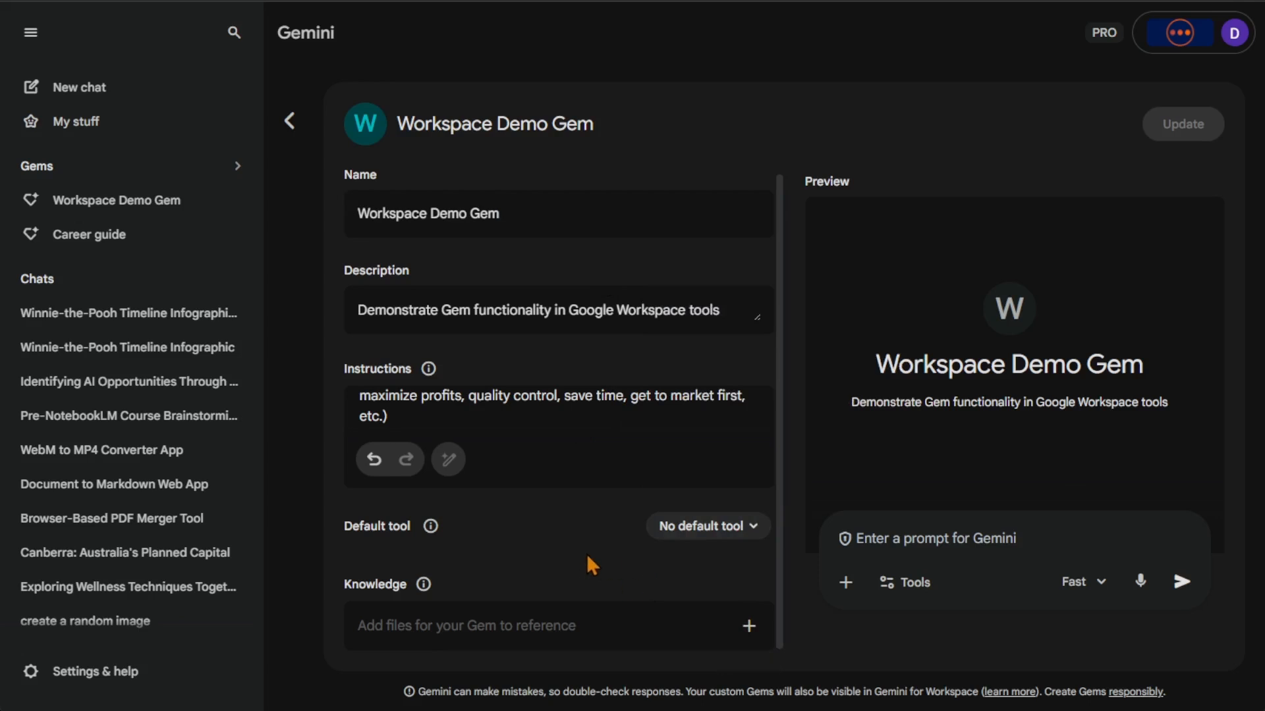
{"action": "left_click", "coordinate": [286, 125]}
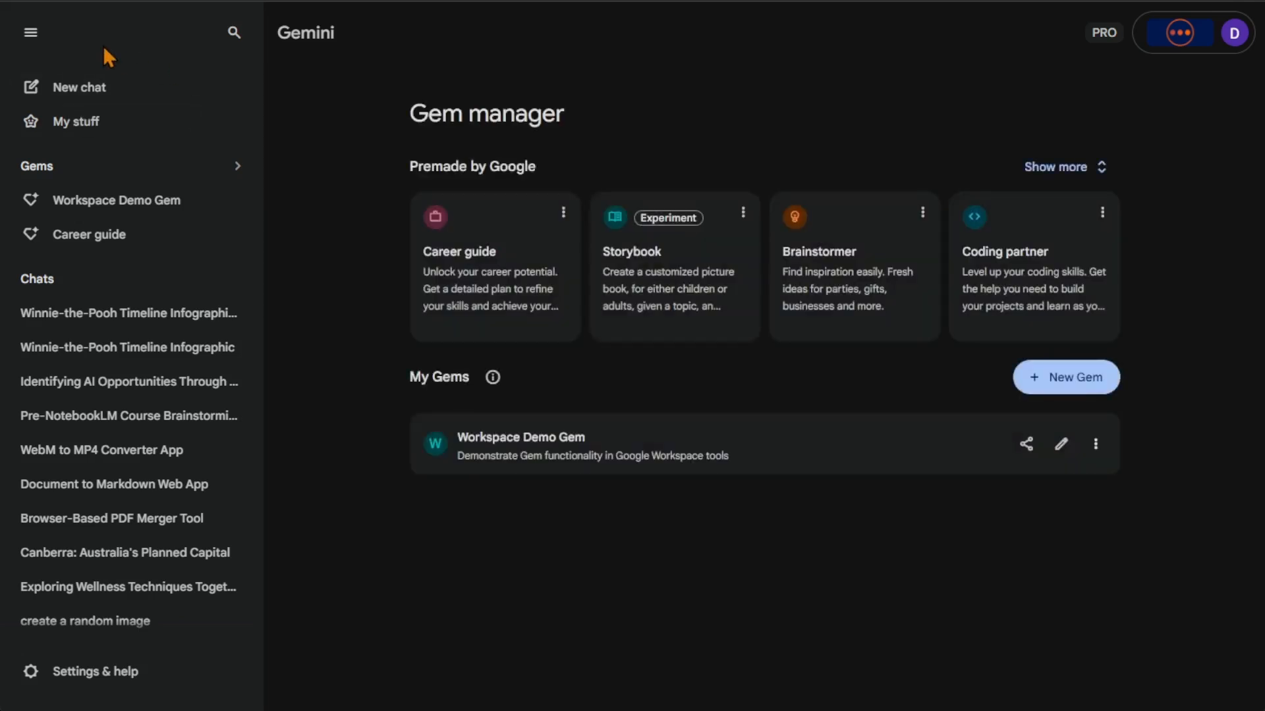
Step: Start a new chat and leave the side menu collapsed
{"action": "left_click", "coordinate": [30, 32]}
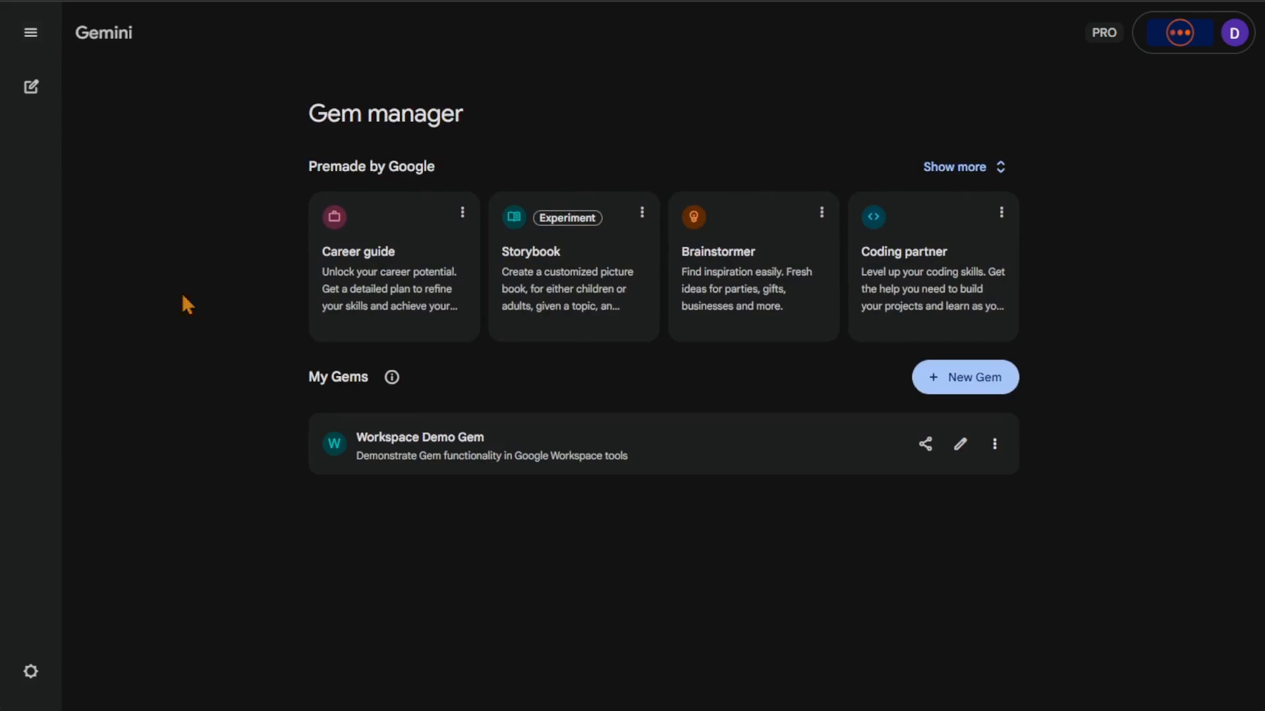
{"action": "left_click", "coordinate": [31, 33]}
{"action": "left_click", "coordinate": [91, 101]}
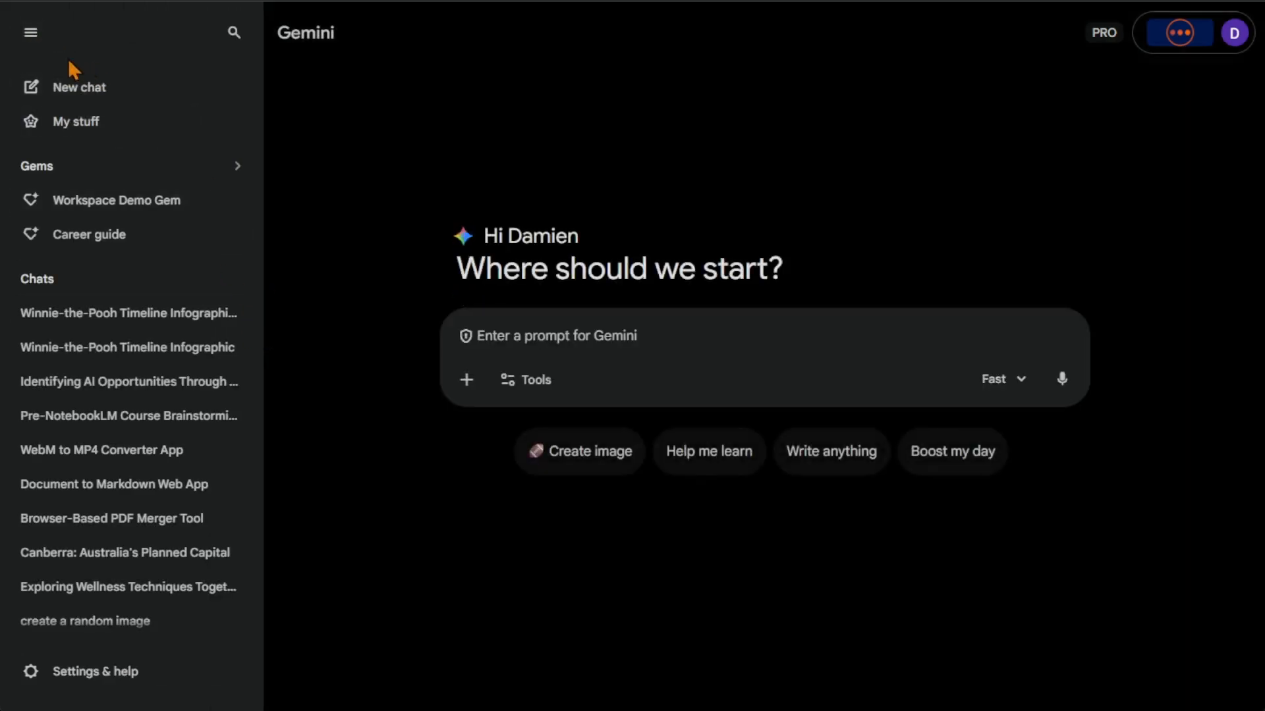
{"action": "left_click", "coordinate": [31, 33]}
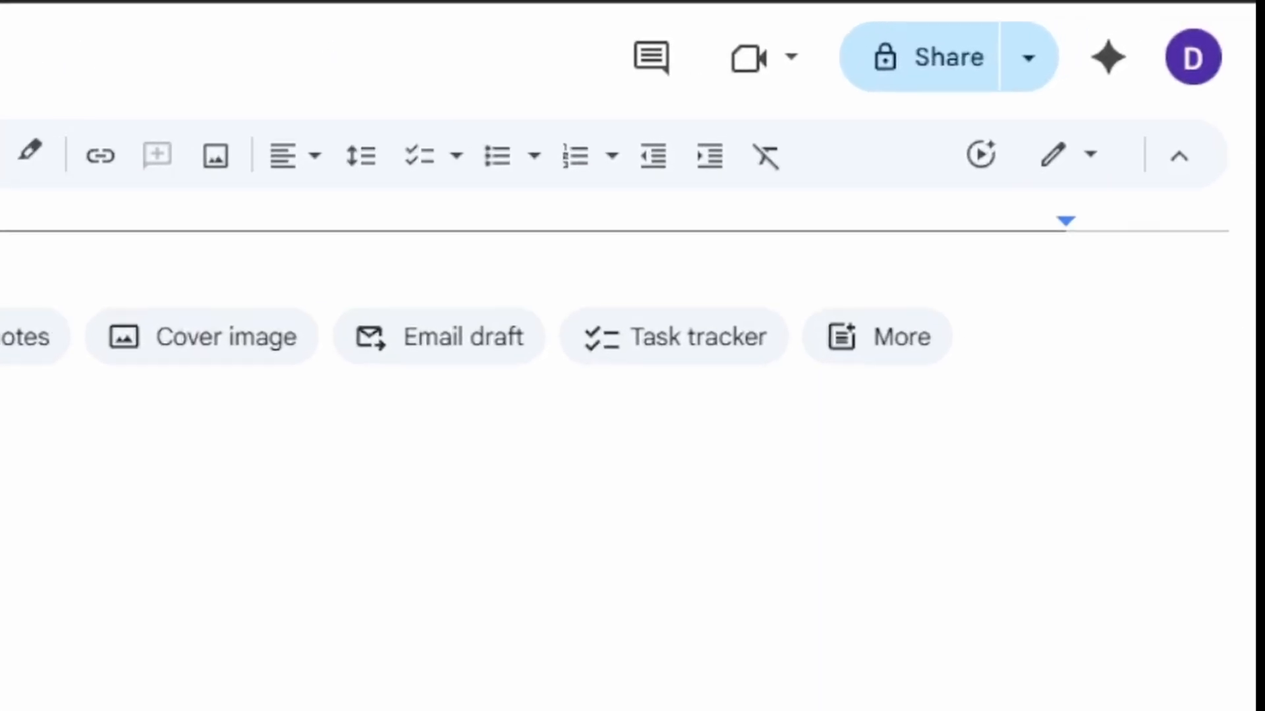
Step: Open Gemini in the blank Google Docs document and browse the full list of custom and premade Gems
{"action": "left_click", "coordinate": [1109, 59]}
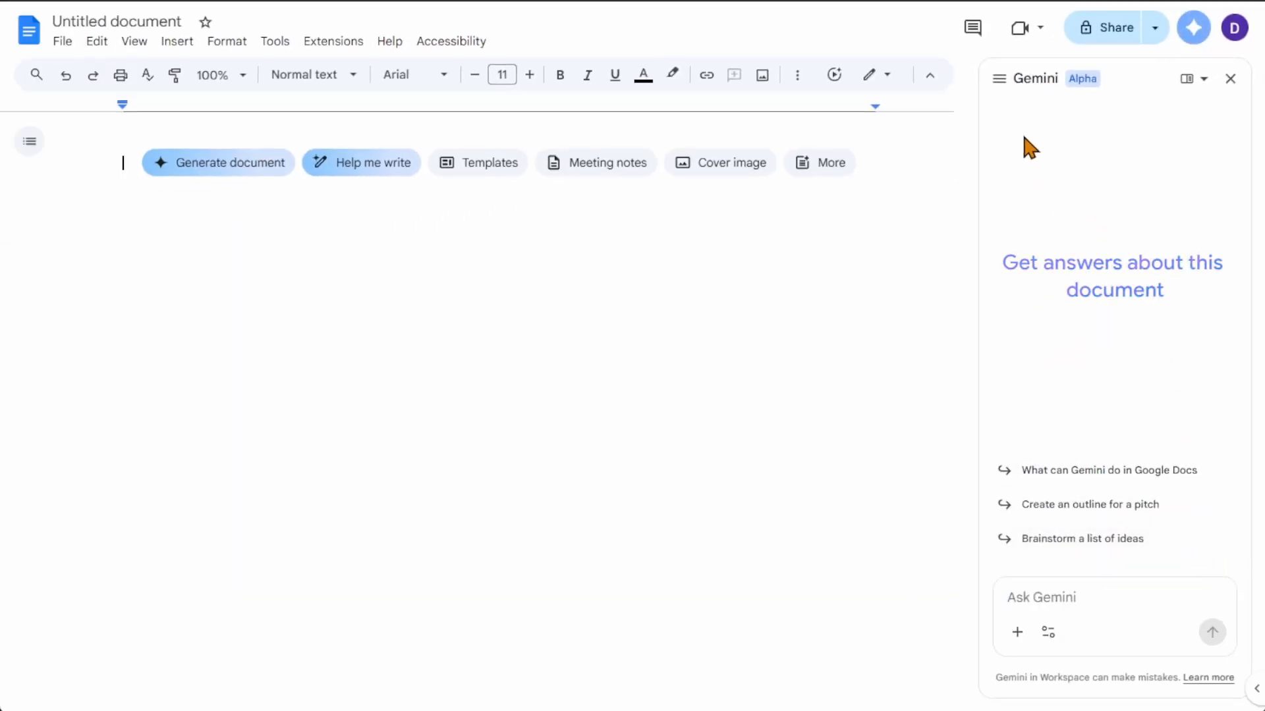
{"action": "mouse_move", "coordinate": [1079, 80]}
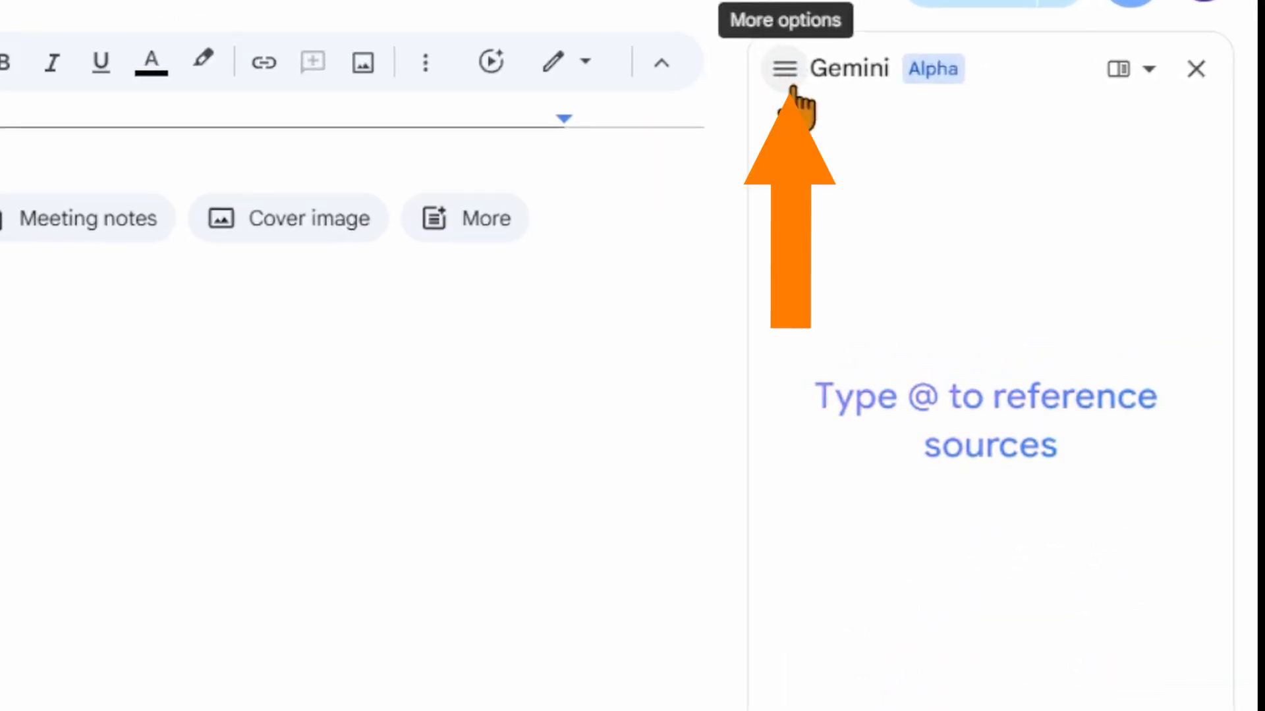
{"action": "left_click", "coordinate": [789, 81]}
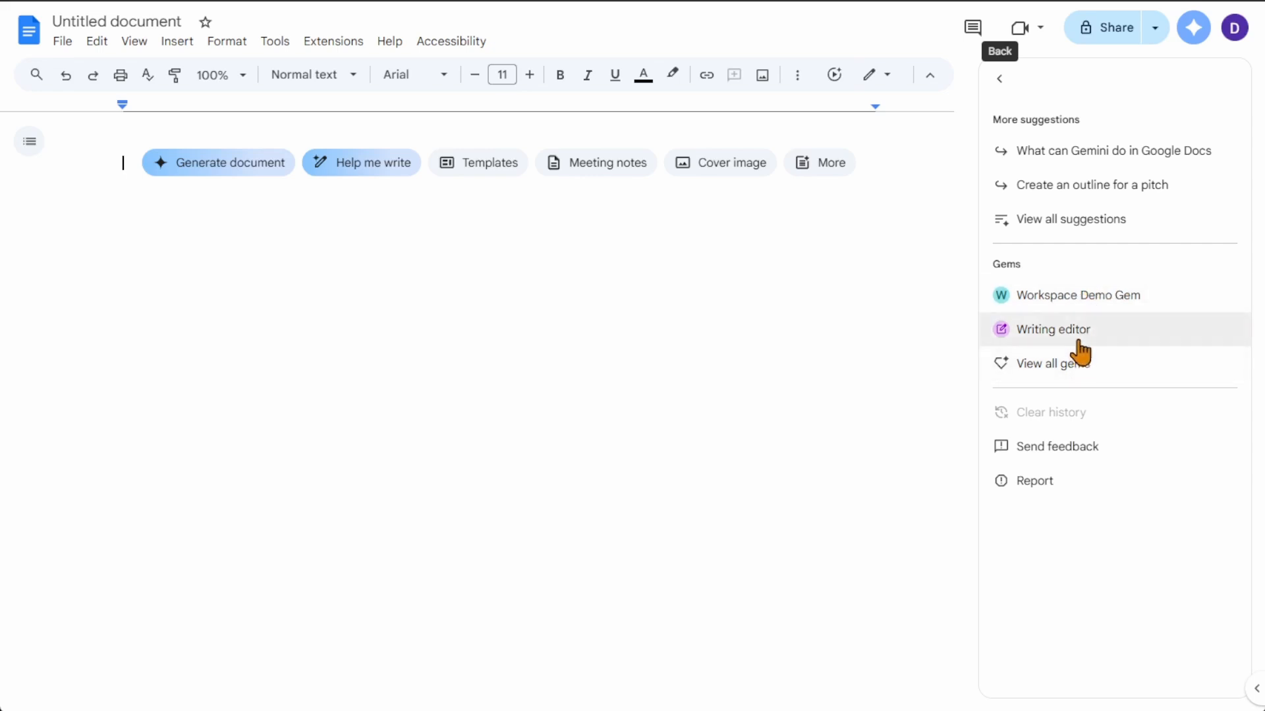
{"action": "left_click", "coordinate": [1091, 368]}
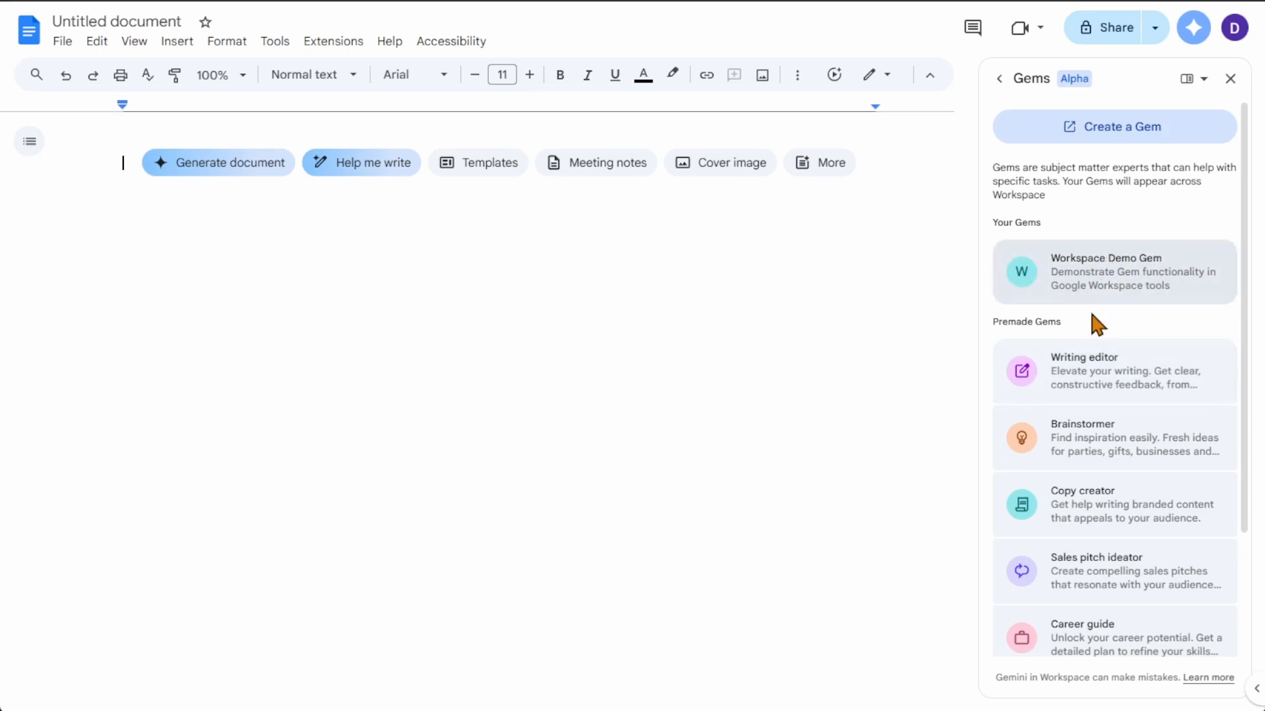
{"action": "scroll", "coordinate": [1119, 461], "scroll_direction": "down", "scroll_amount": 3}
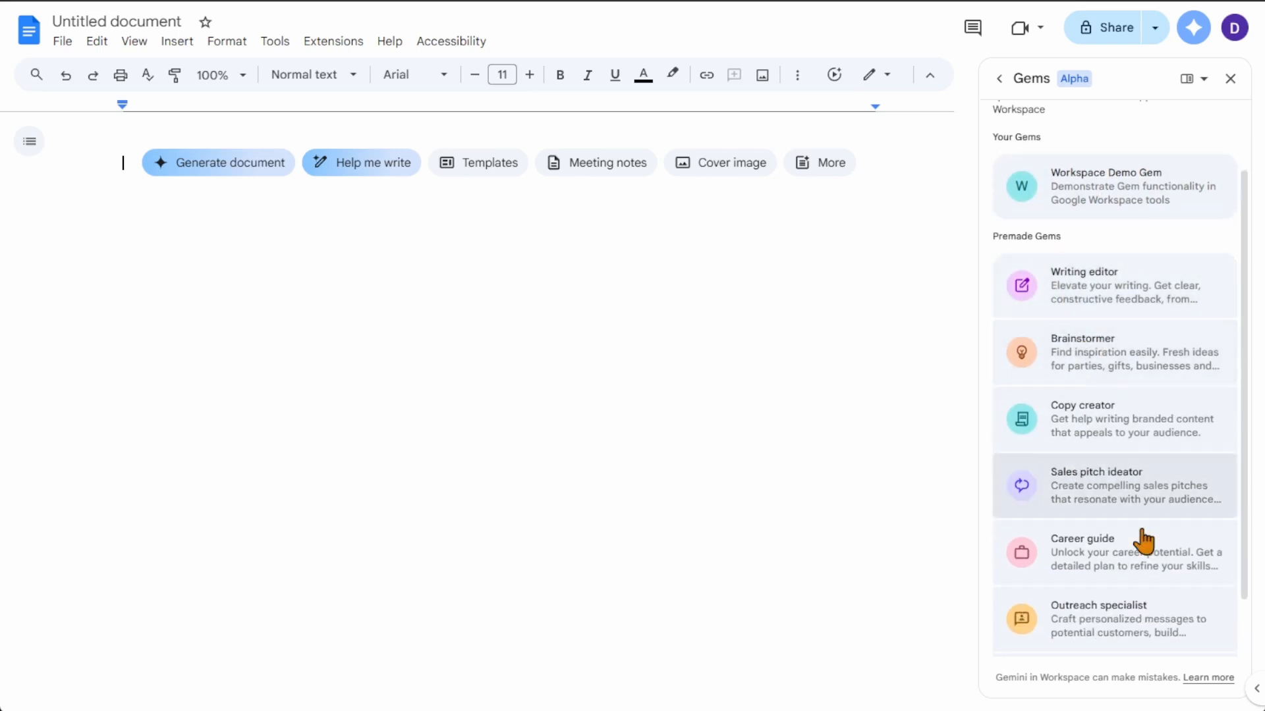
{"action": "scroll", "coordinate": [1129, 409], "scroll_direction": "up", "scroll_amount": 2}
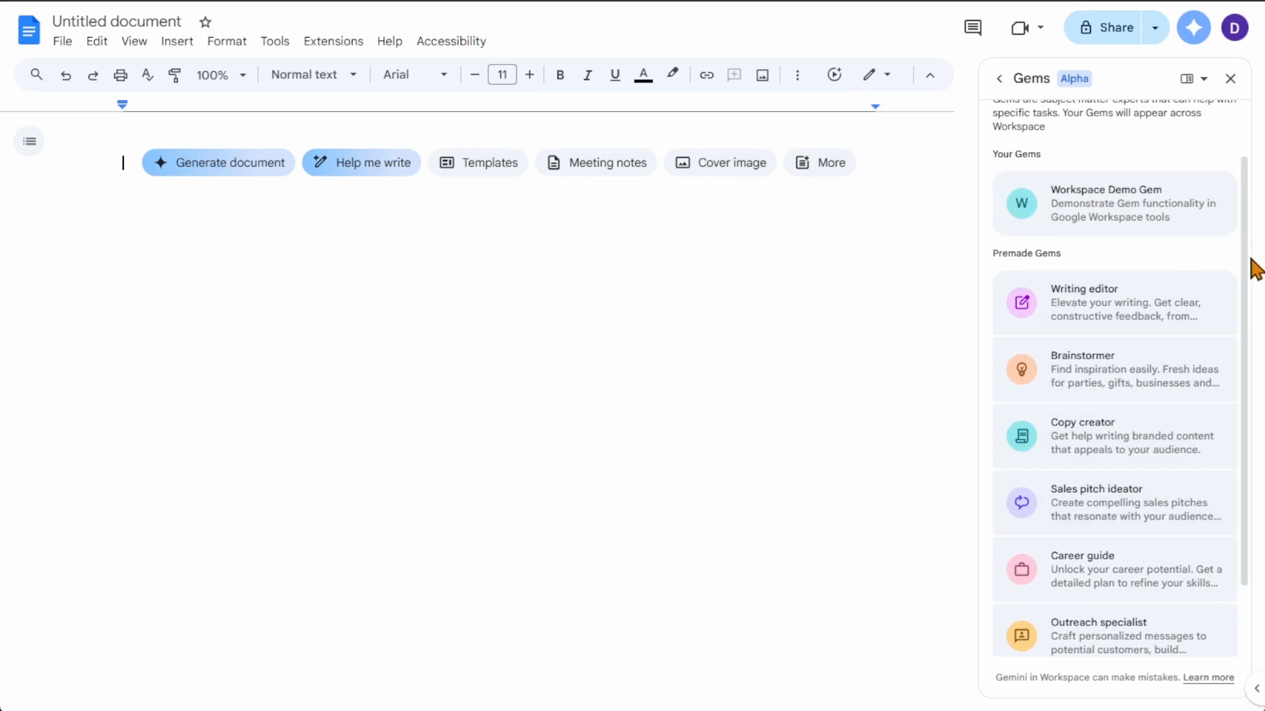
{"action": "scroll", "coordinate": [1252, 254], "scroll_direction": "up", "scroll_amount": 1}
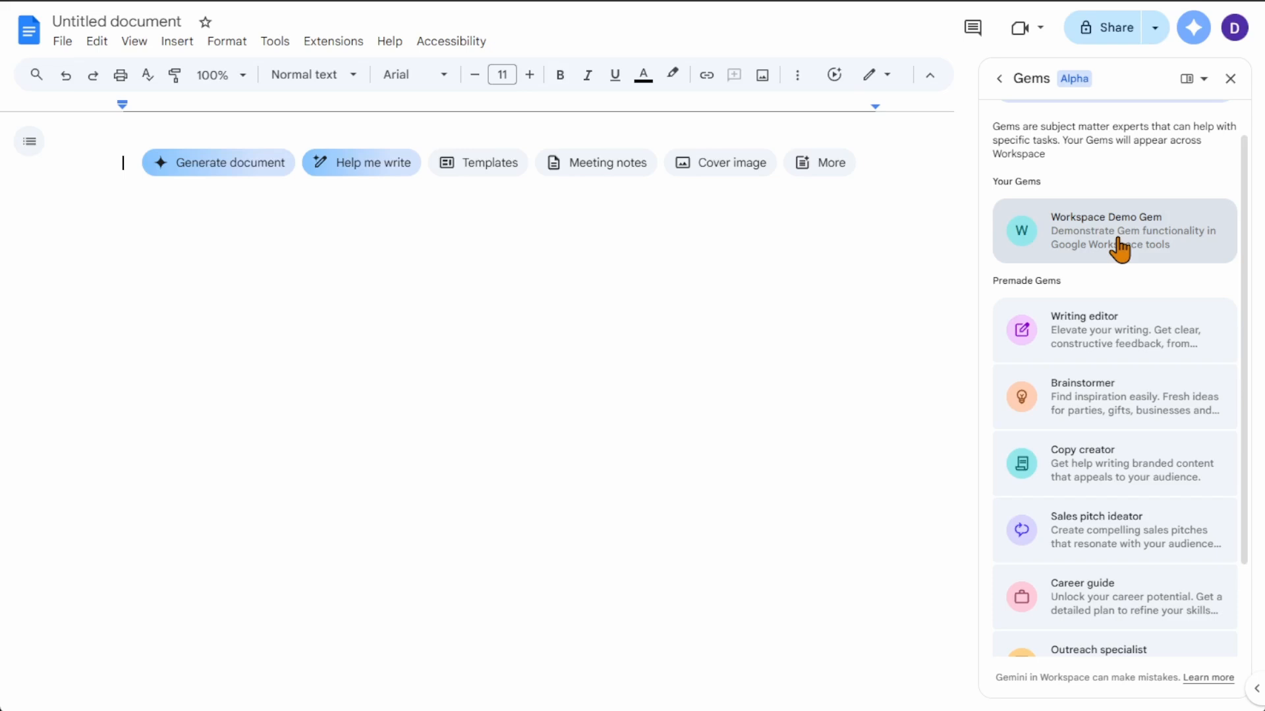
Step: Open the Workspace Demo Gem in the document and examine its available tools and source options
{"action": "left_click", "coordinate": [1112, 250]}
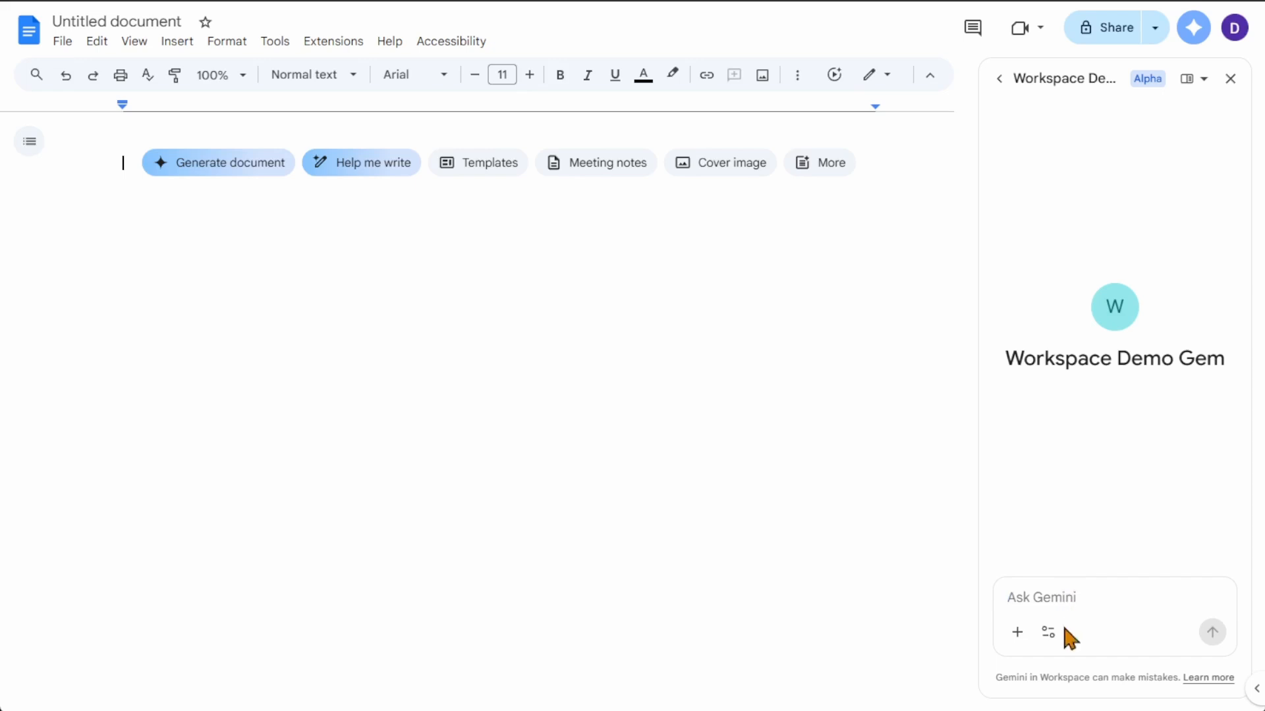
{"action": "left_click", "coordinate": [1054, 638]}
{"action": "left_click", "coordinate": [1054, 638]}
{"action": "left_click", "coordinate": [1054, 637]}
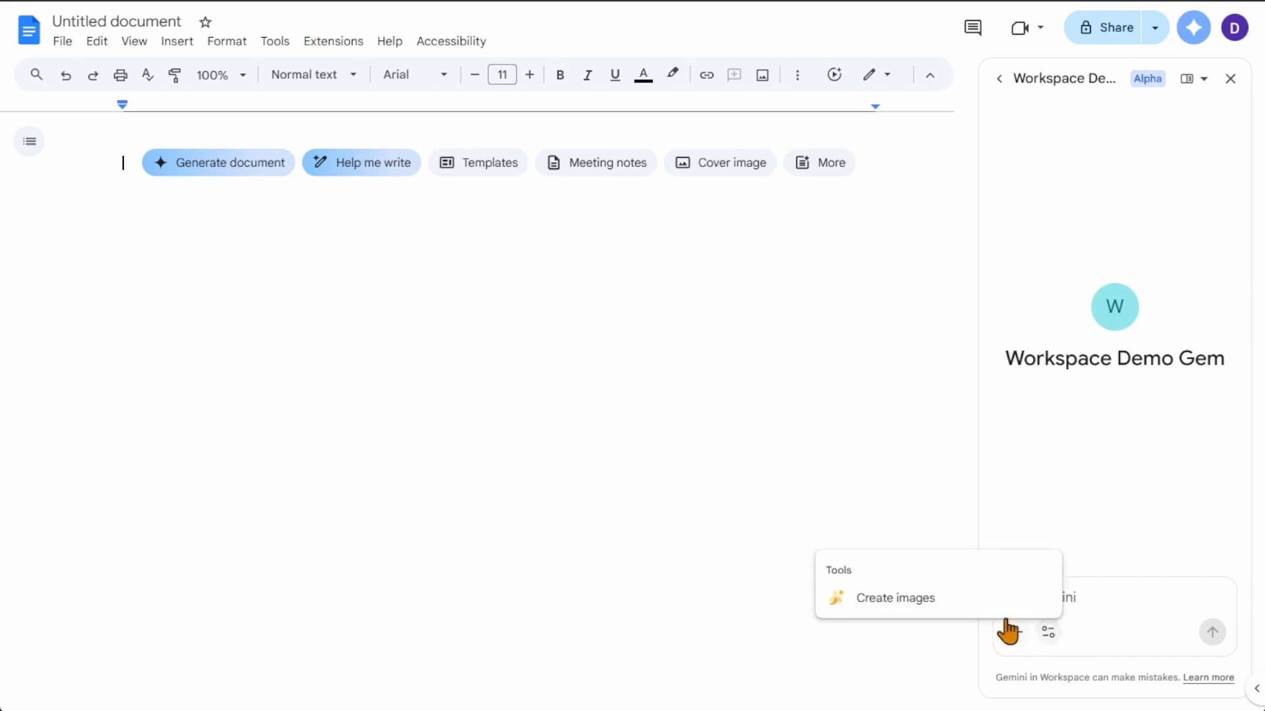
{"action": "left_click", "coordinate": [1092, 601]}
{"action": "left_click", "coordinate": [1018, 632]}
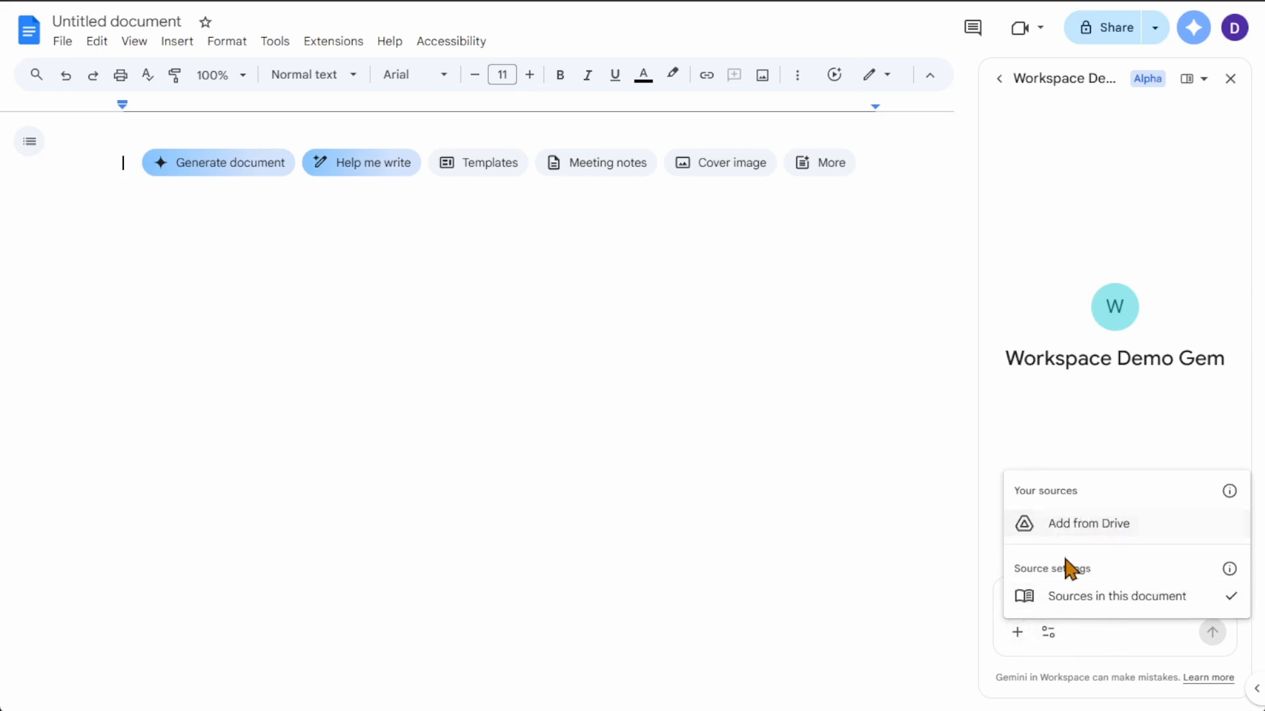
{"action": "left_click", "coordinate": [1102, 443]}
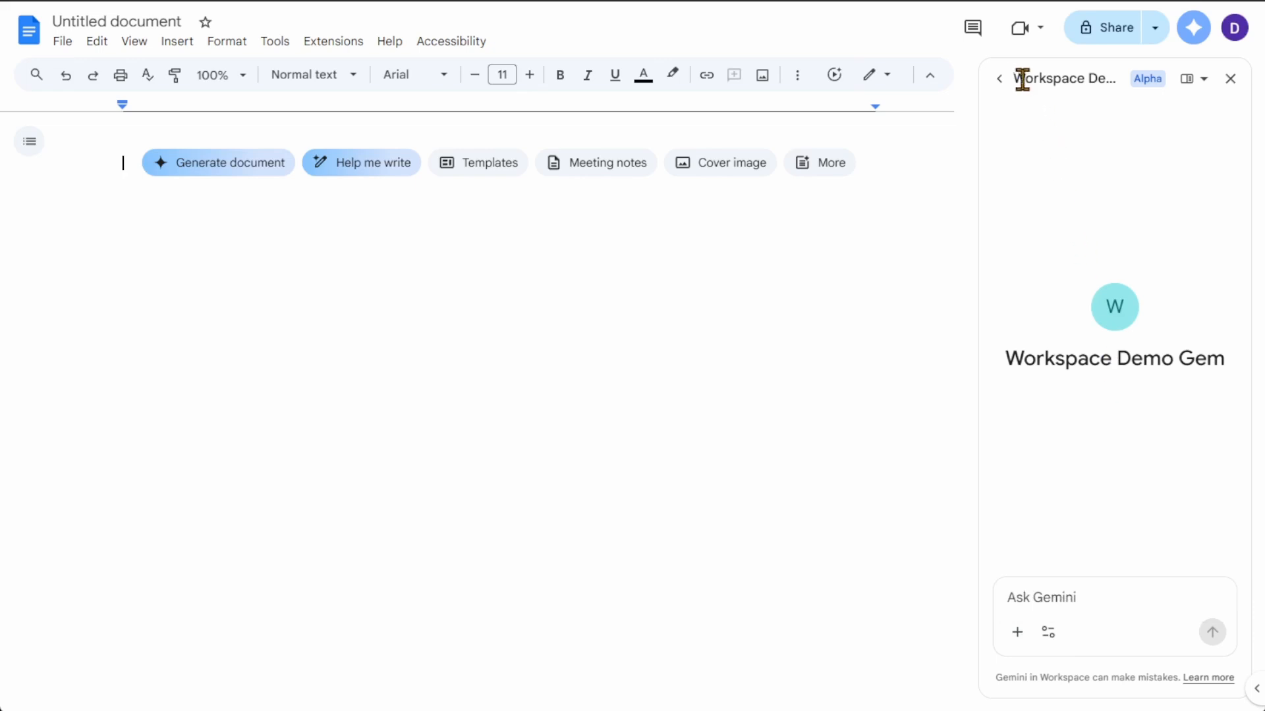
Step: View the premade Brainstormer Gem's suggested prompts and return to the Gems list
{"action": "left_click", "coordinate": [1000, 80]}
{"action": "scroll", "coordinate": [1104, 336], "scroll_direction": "down", "scroll_amount": 2}
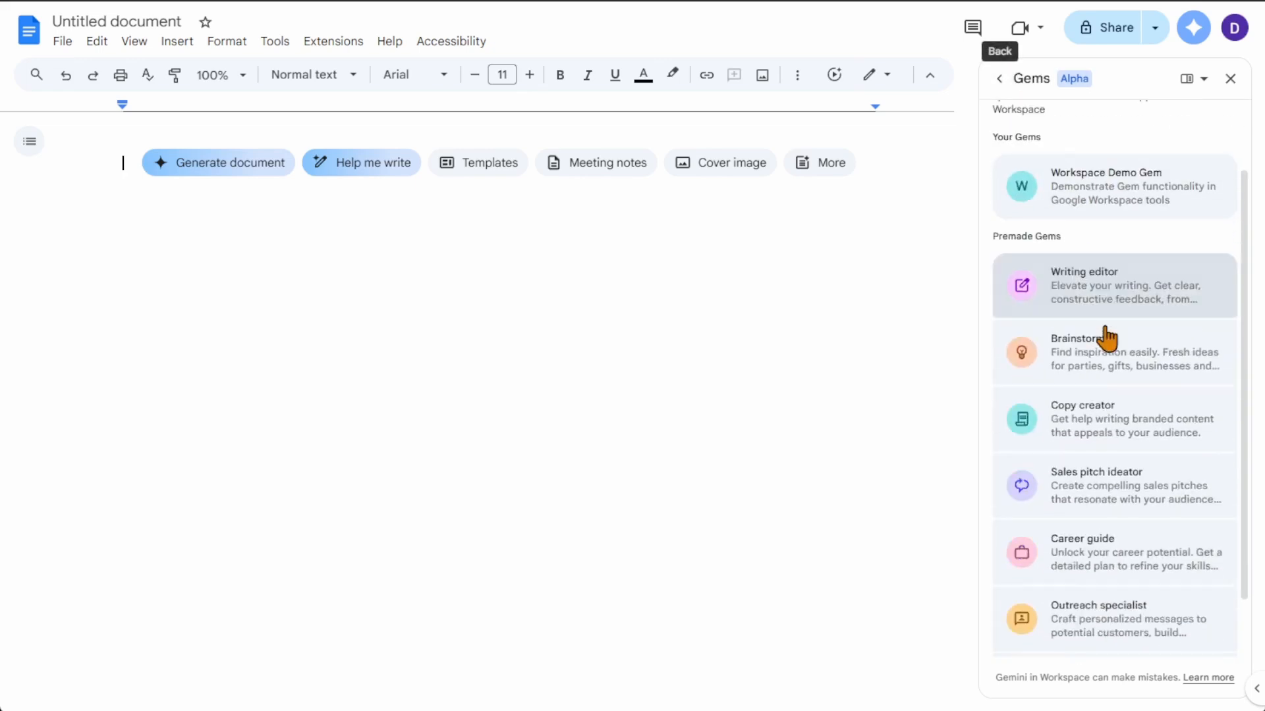
{"action": "left_click", "coordinate": [1106, 369]}
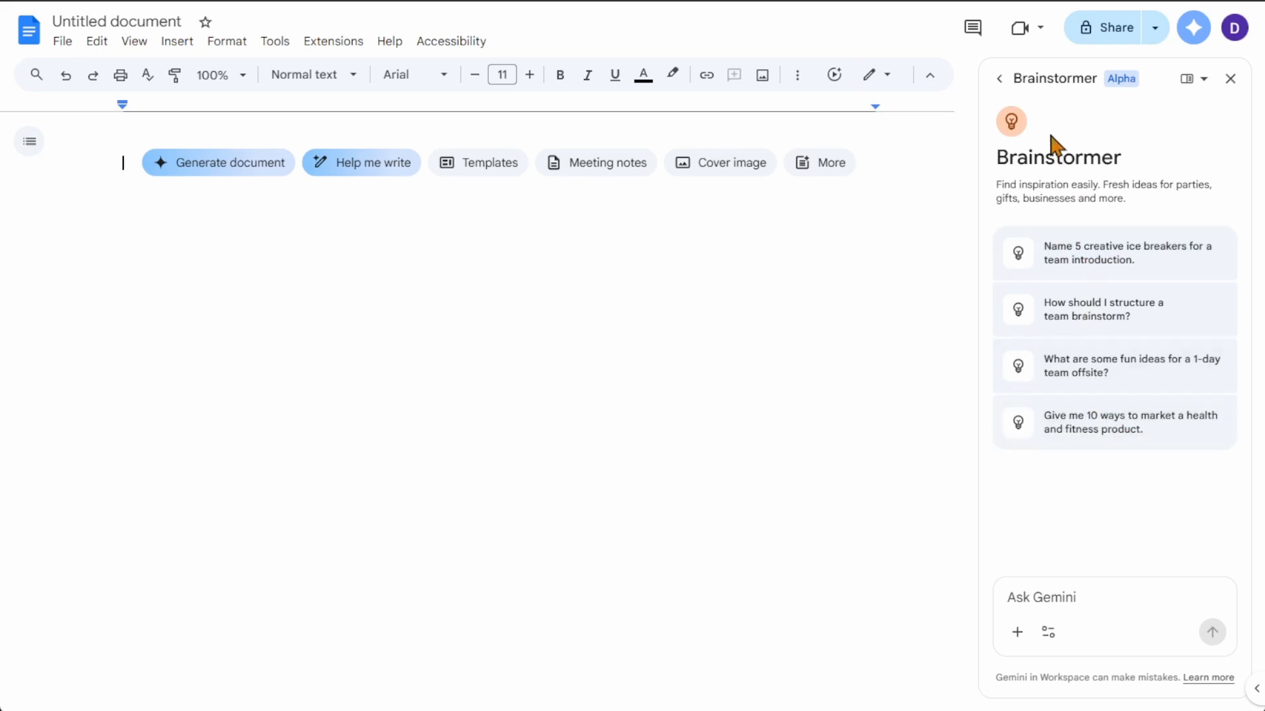
{"action": "left_click", "coordinate": [1000, 80]}
Step: Look over the remaining premade Gems, leave the list, and close Gemini in the document
{"action": "scroll", "coordinate": [1067, 395], "scroll_direction": "down", "scroll_amount": 2}
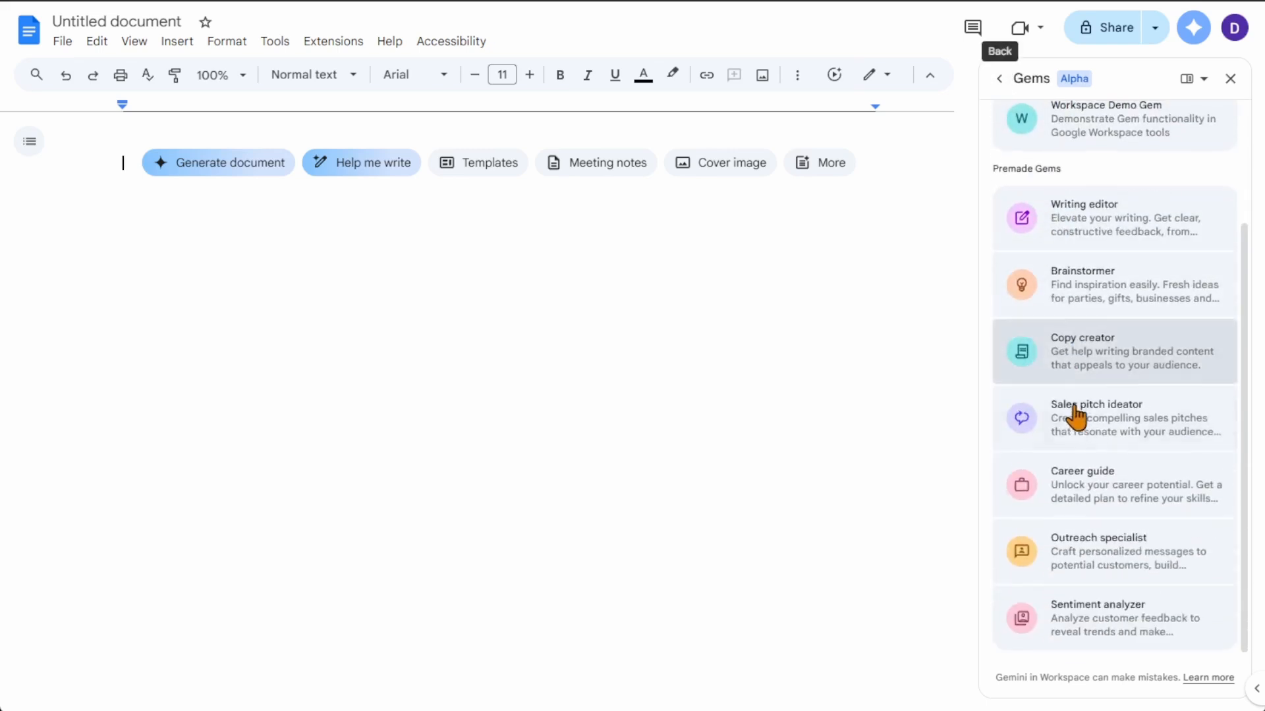
{"action": "left_click", "coordinate": [1000, 80]}
{"action": "left_click", "coordinate": [1000, 79]}
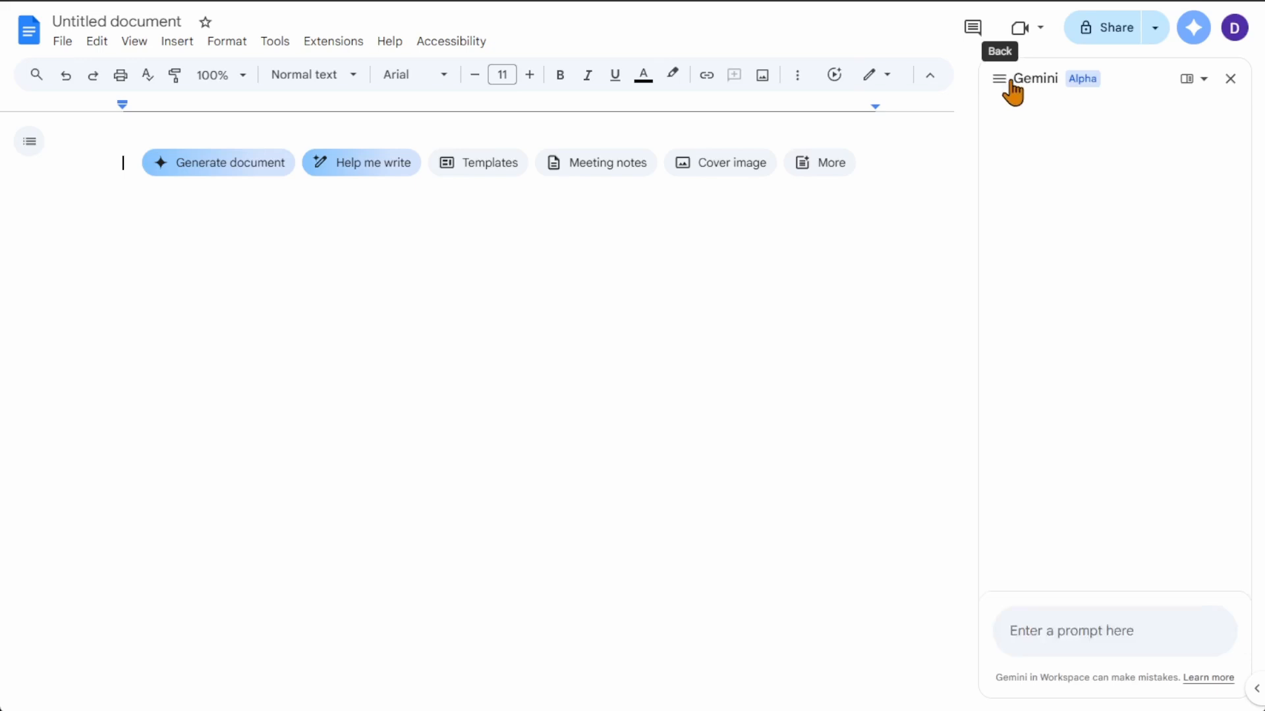
{"action": "left_click", "coordinate": [1229, 78]}
Step: Open Gemini in the Google Sheets triangle types spreadsheet and start the Workspace Demo Gem
{"action": "mouse_move", "coordinate": [631, 162]}
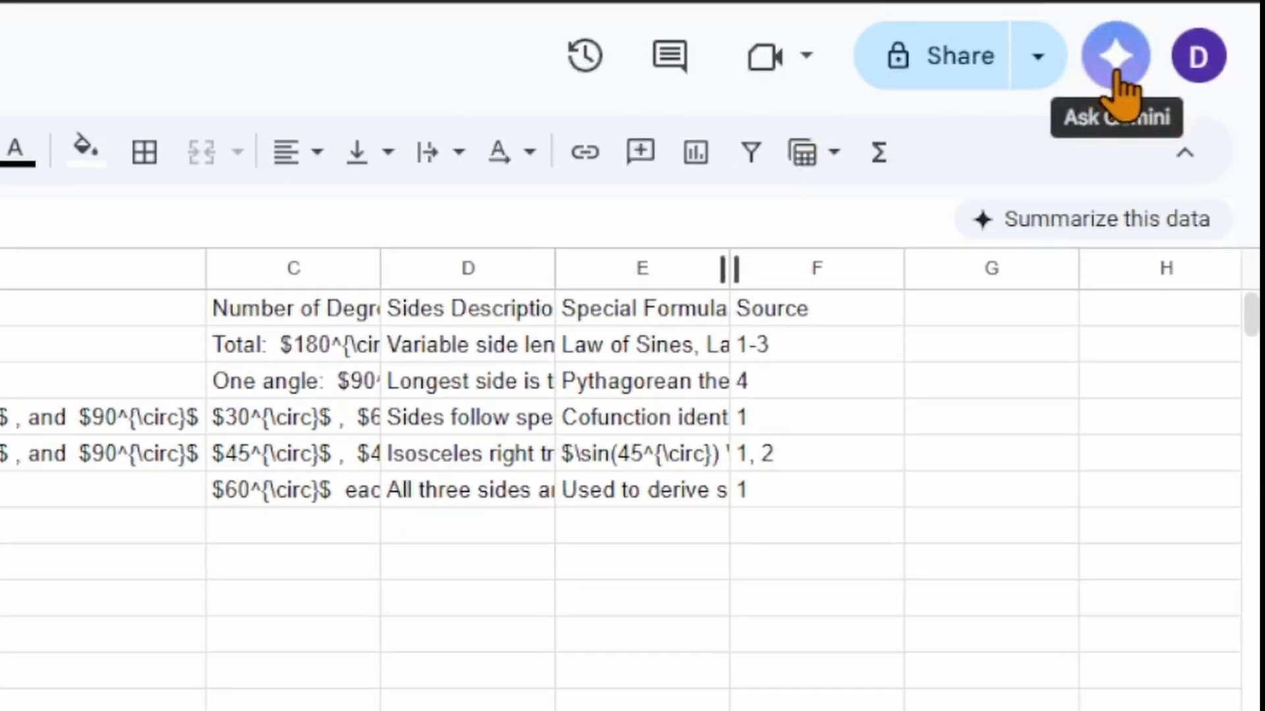
{"action": "left_click", "coordinate": [1118, 74]}
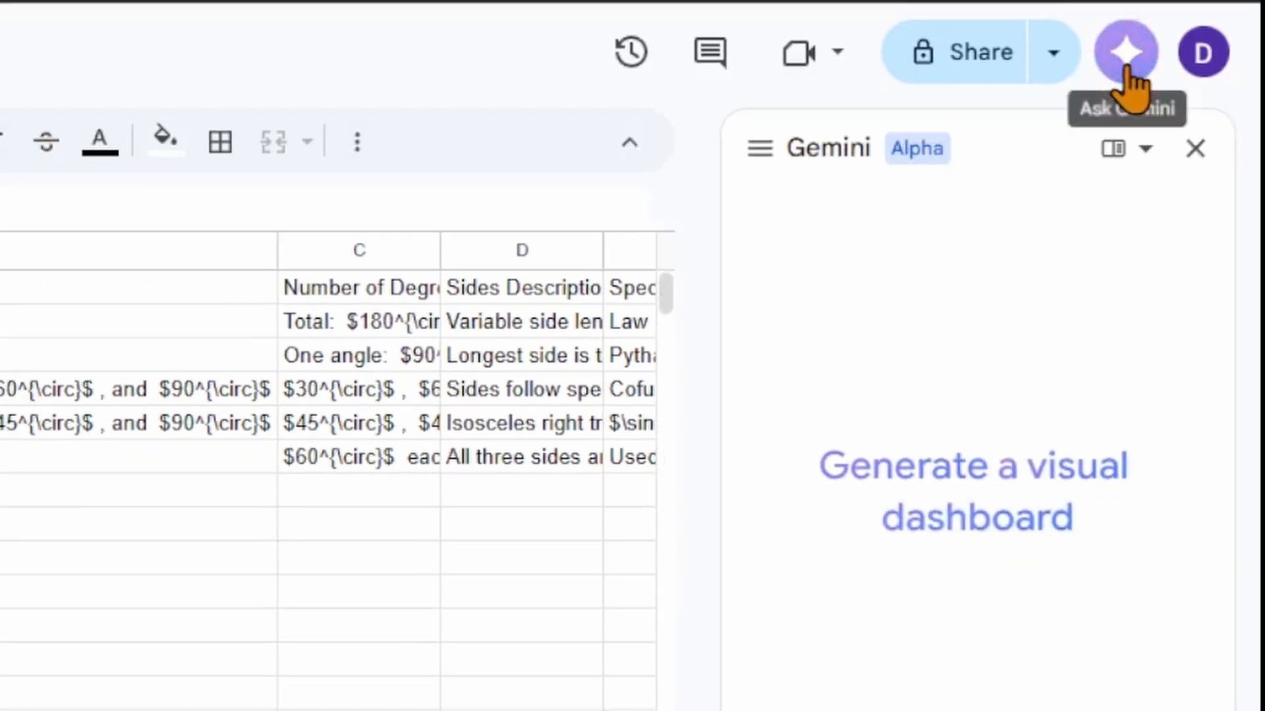
{"action": "left_click", "coordinate": [759, 148]}
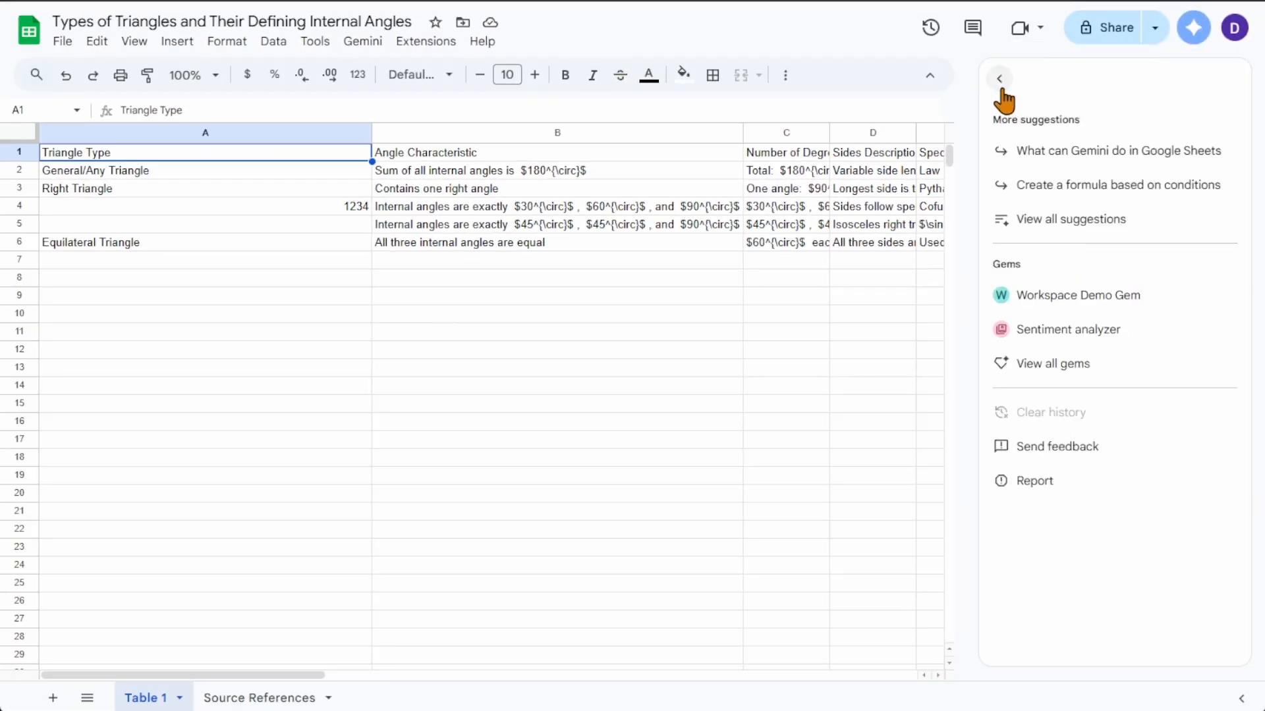
{"action": "left_click", "coordinate": [1081, 301]}
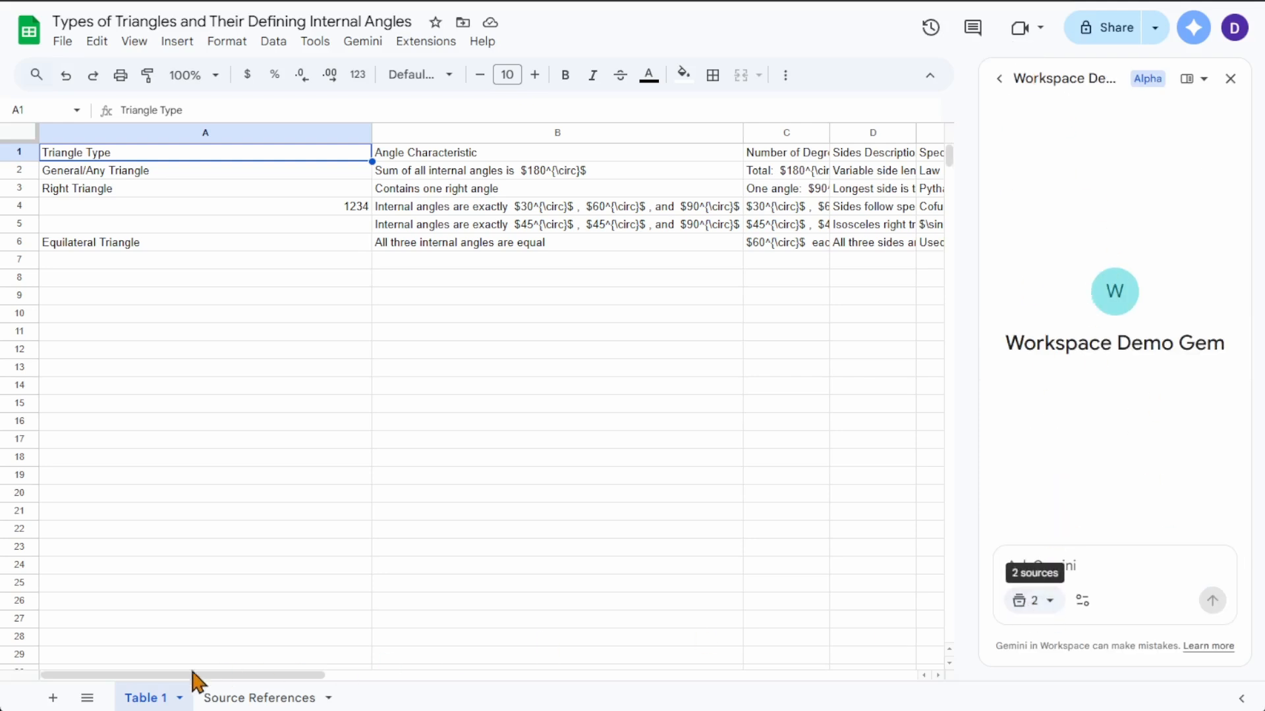
Step: Check which sheets the Workspace Demo Gem uses as data sources and which tools it offers
{"action": "left_click", "coordinate": [1047, 605]}
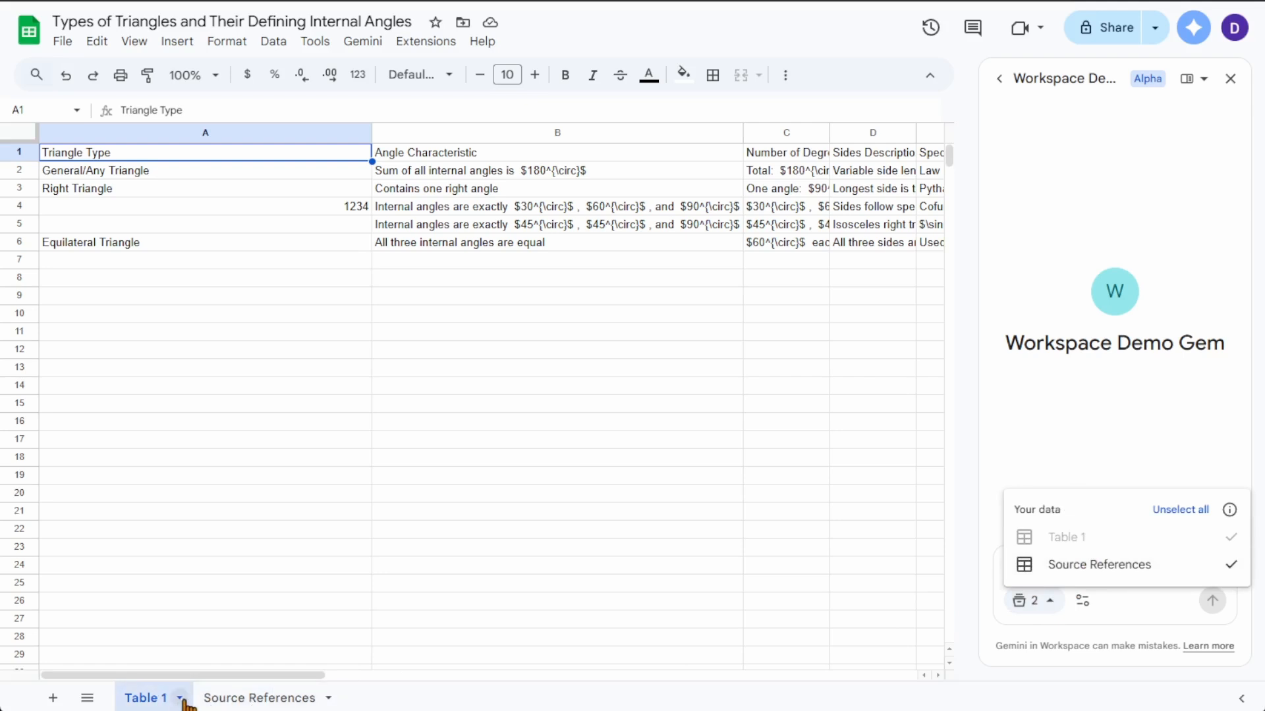
{"action": "left_click", "coordinate": [1170, 462]}
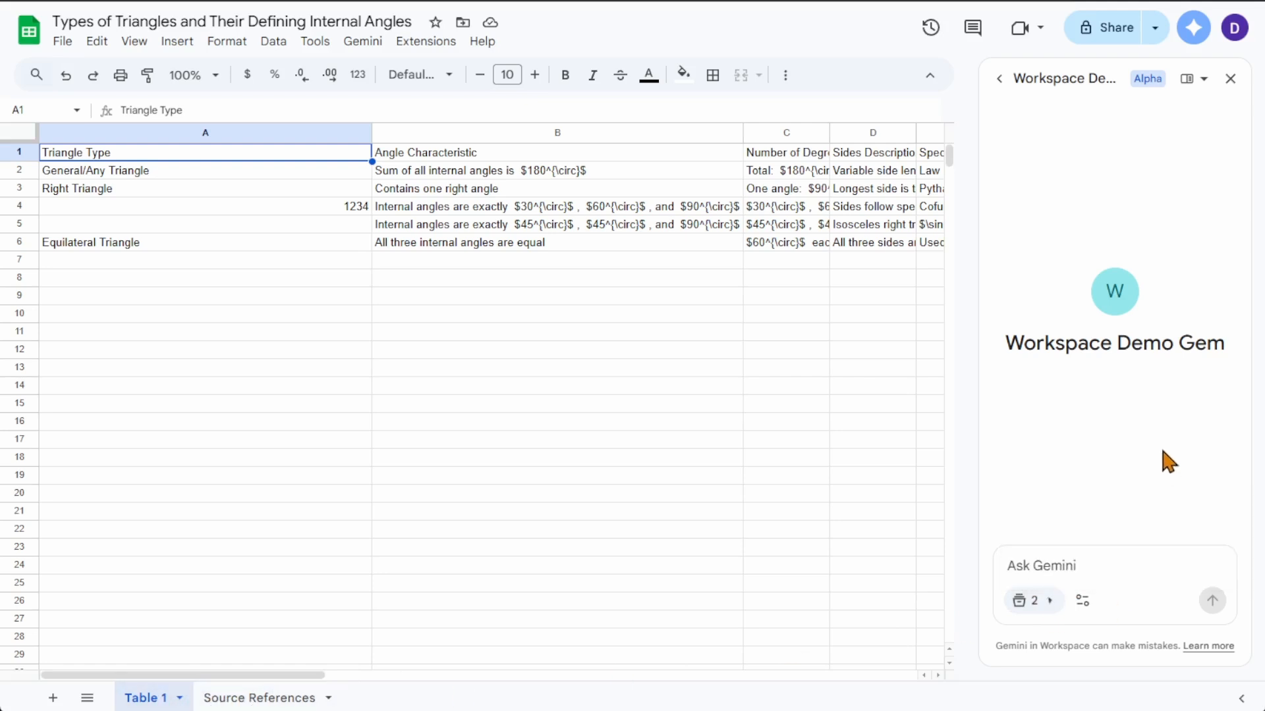
{"action": "left_click", "coordinate": [1081, 601]}
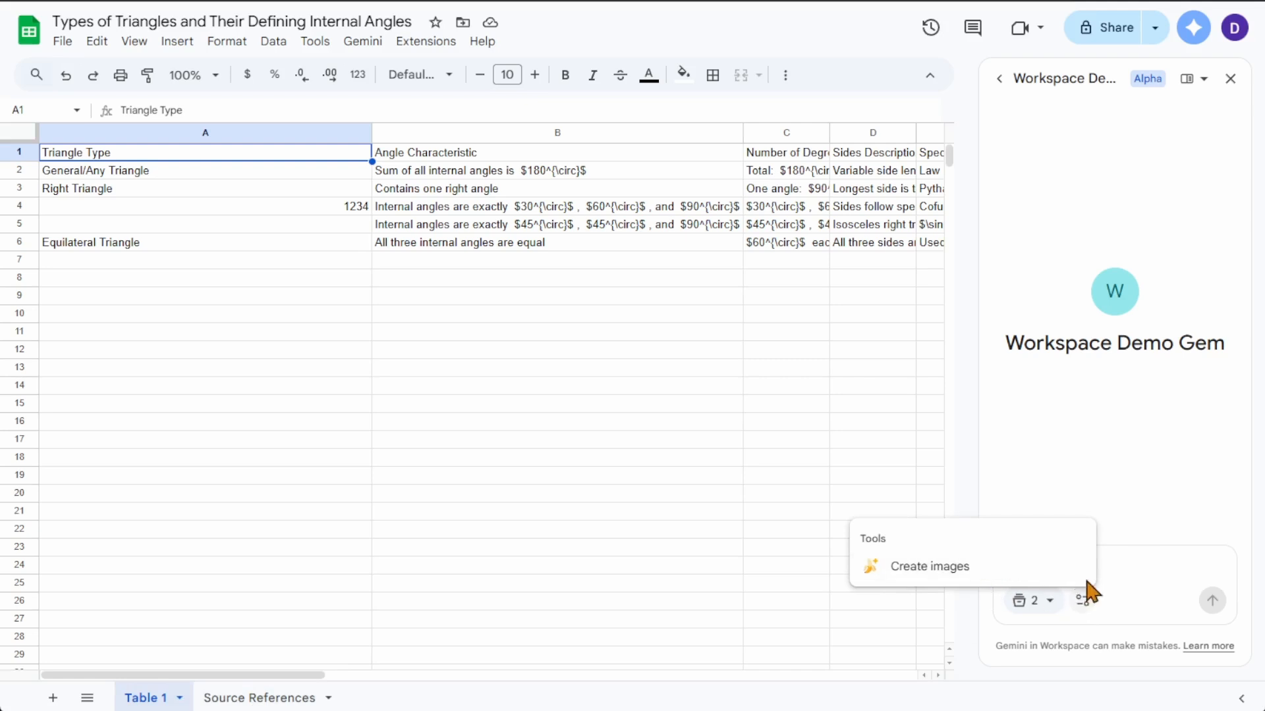
{"action": "left_click", "coordinate": [1110, 575]}
Step: Leave the Workspace Demo Gem, browse the full list of Gems available in the spreadsheet, and go back
{"action": "left_click", "coordinate": [1000, 79]}
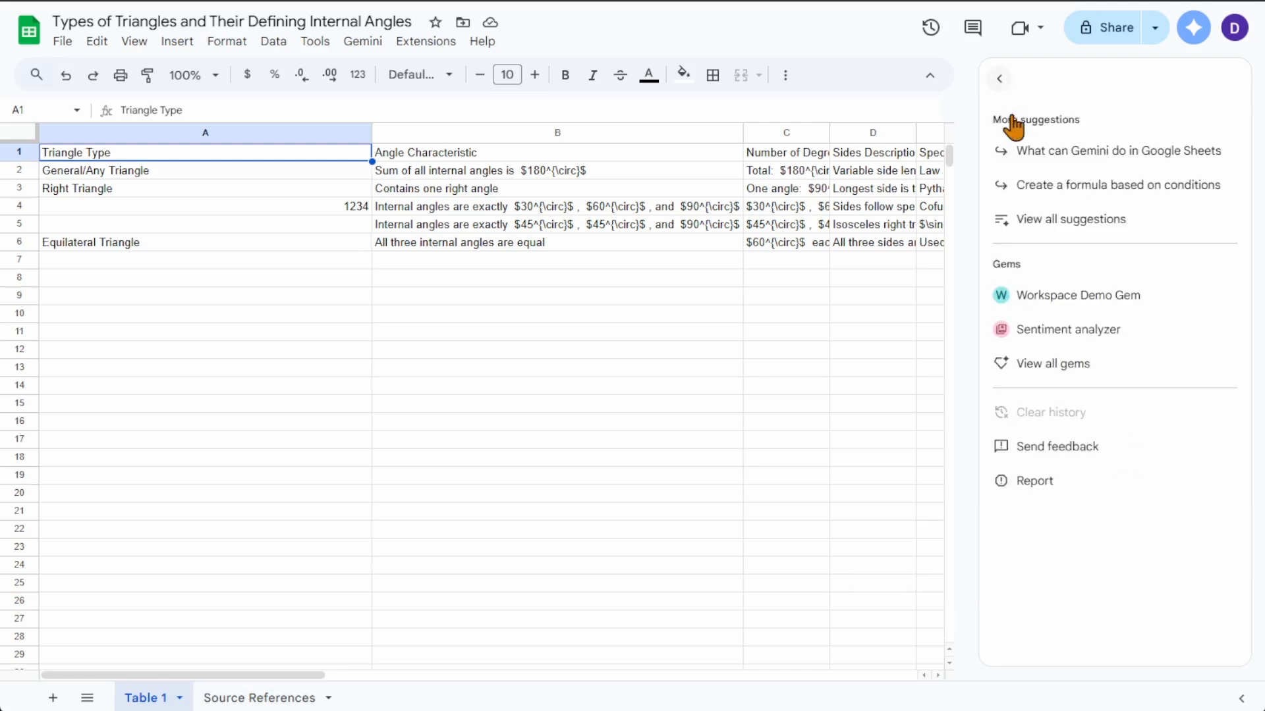
{"action": "left_click", "coordinate": [1087, 369]}
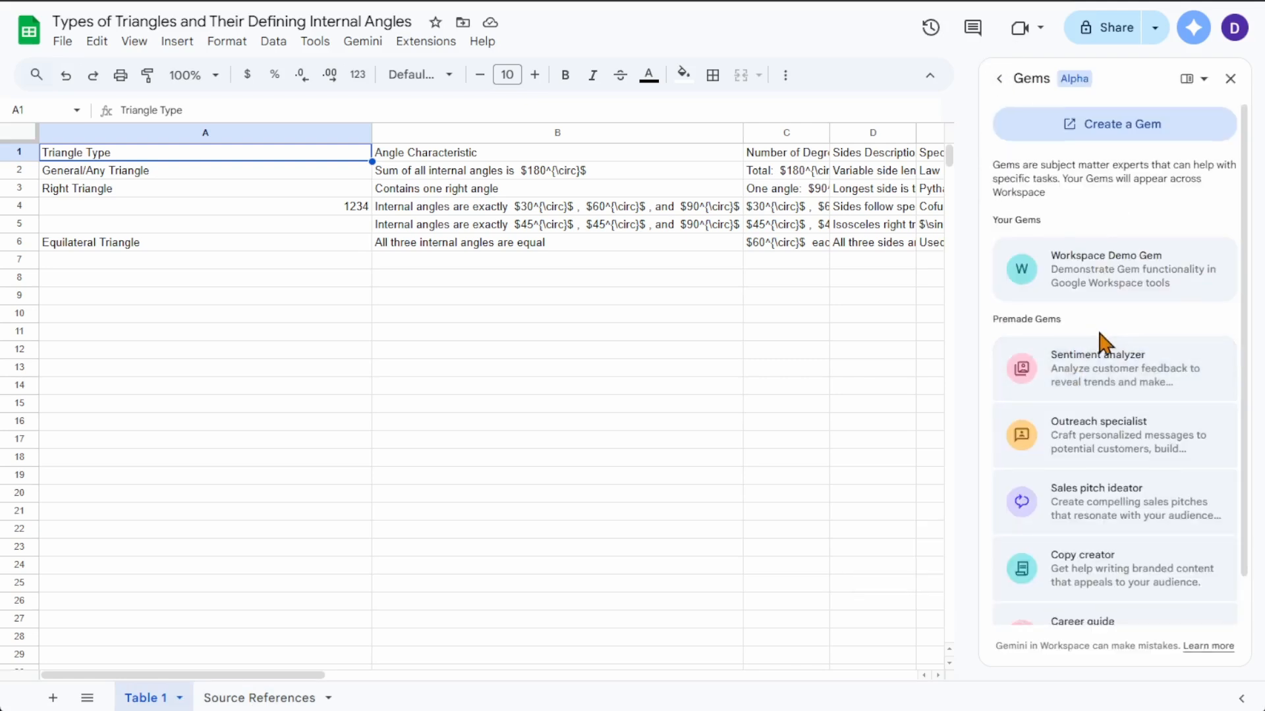
{"action": "scroll", "coordinate": [1106, 327], "scroll_direction": "down", "scroll_amount": 1}
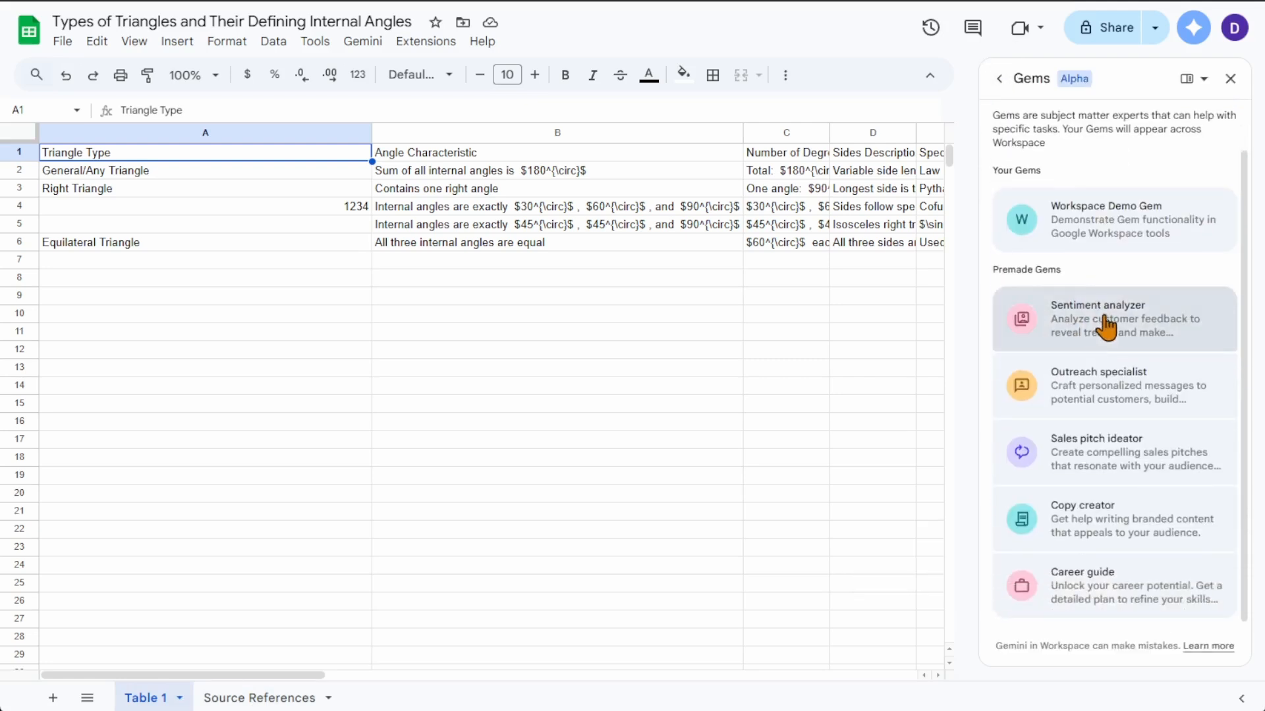
{"action": "left_click", "coordinate": [1000, 80]}
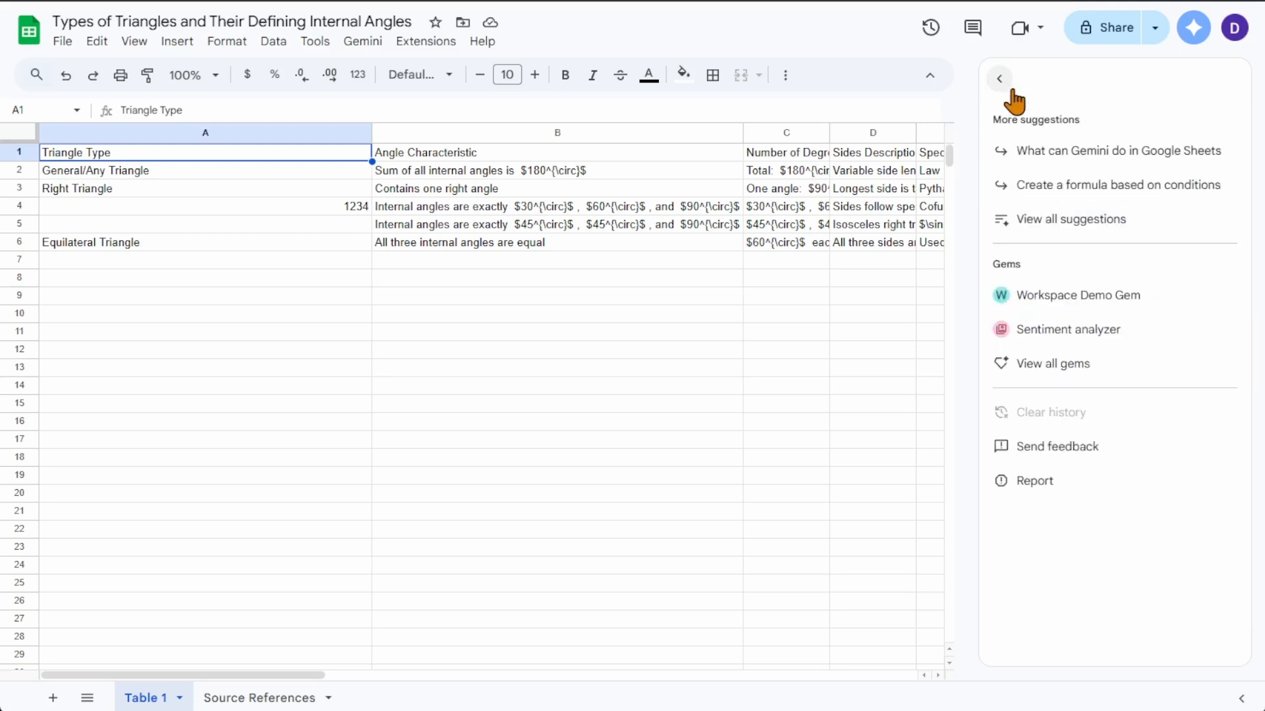
Step: Close Gemini in the spreadsheet, switch to the Google Slides toast presentation, and browse the full list of Gems available there
{"action": "left_click", "coordinate": [1193, 28]}
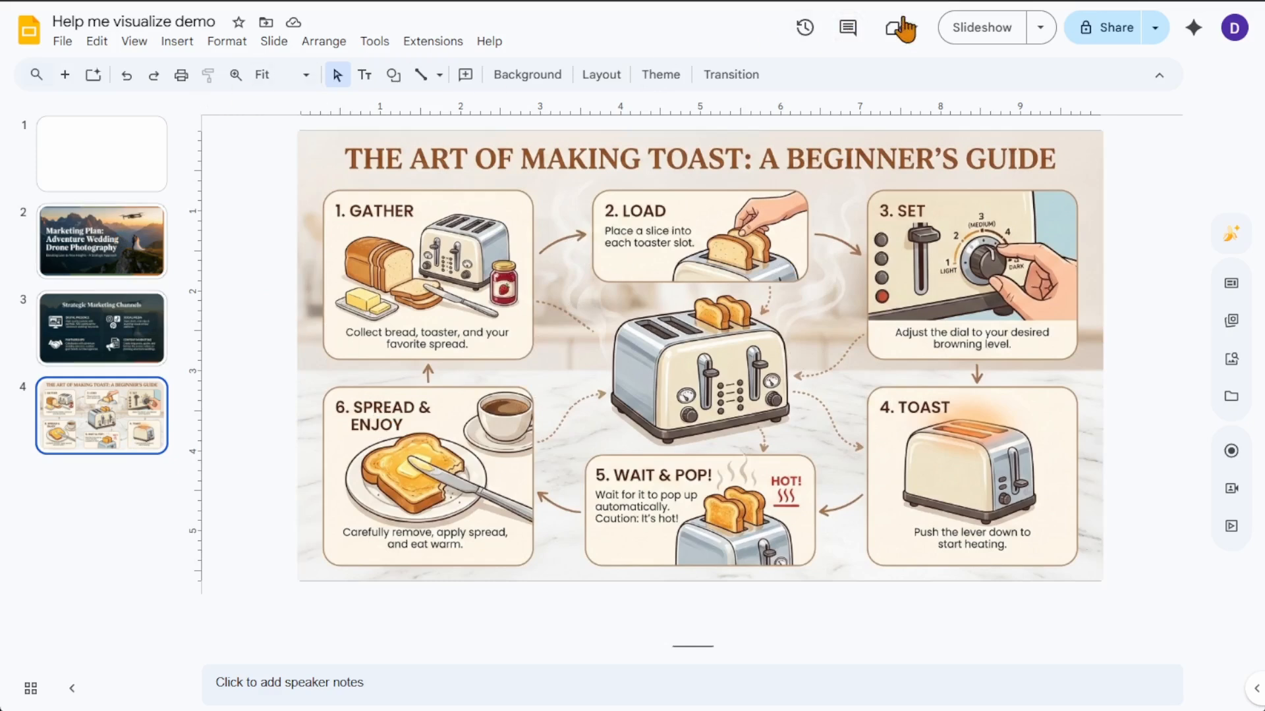
{"action": "left_click", "coordinate": [1193, 38]}
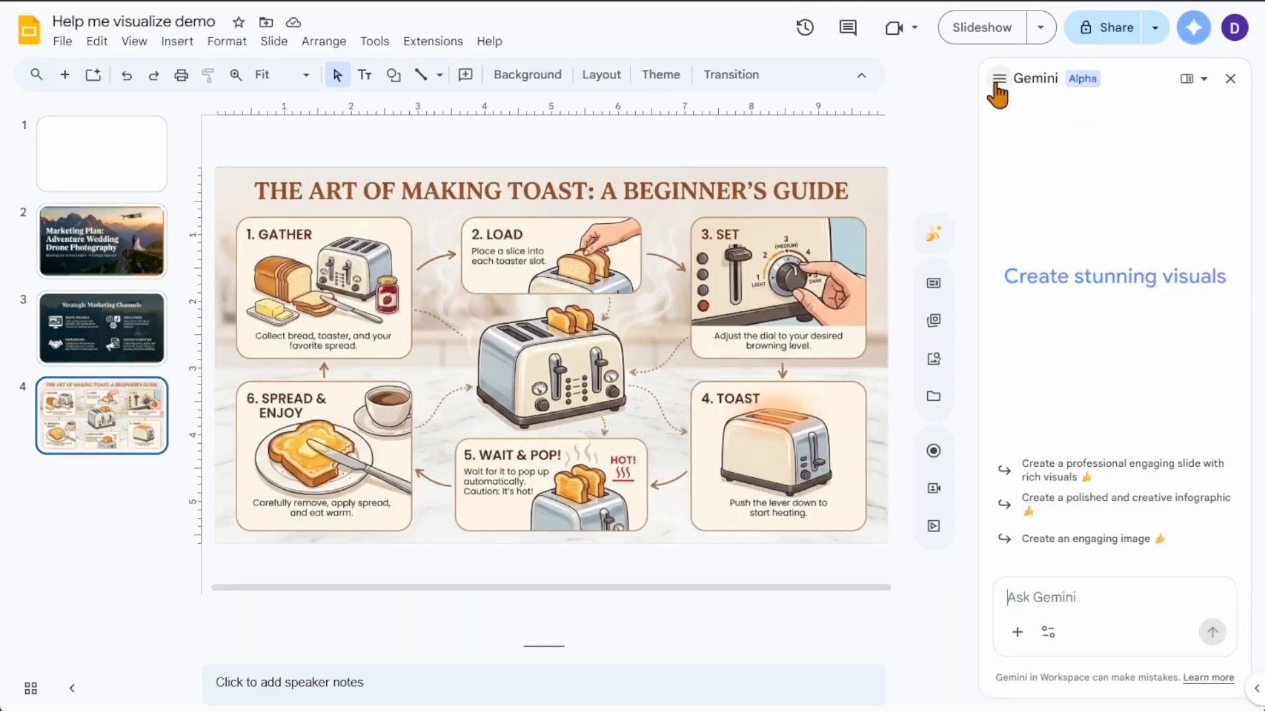
{"action": "left_click", "coordinate": [998, 81]}
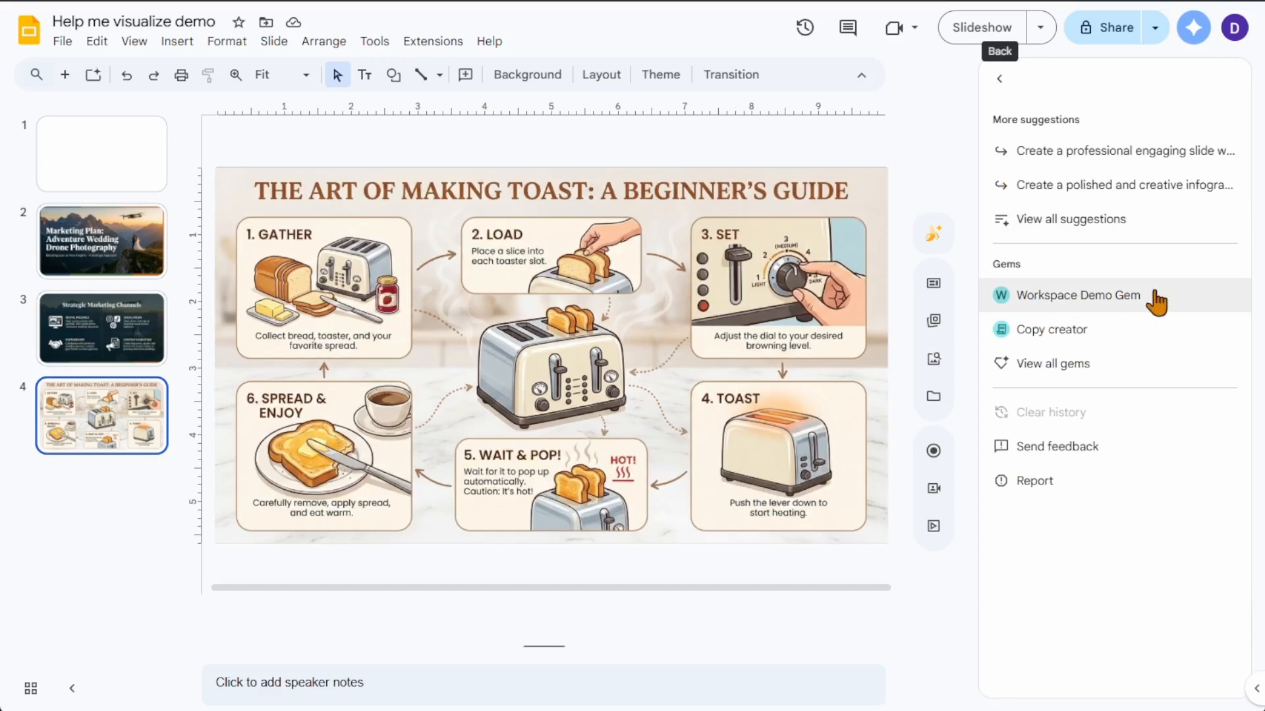
{"action": "left_click", "coordinate": [1068, 363]}
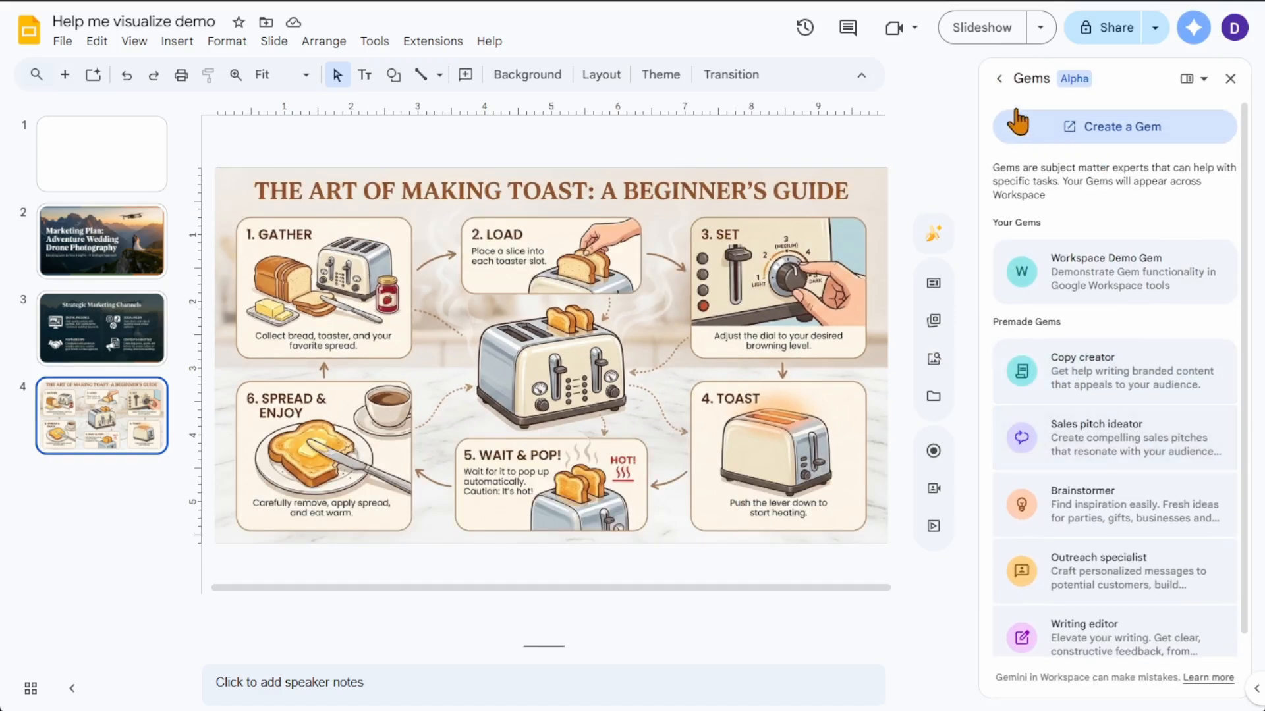
{"action": "left_click", "coordinate": [999, 79]}
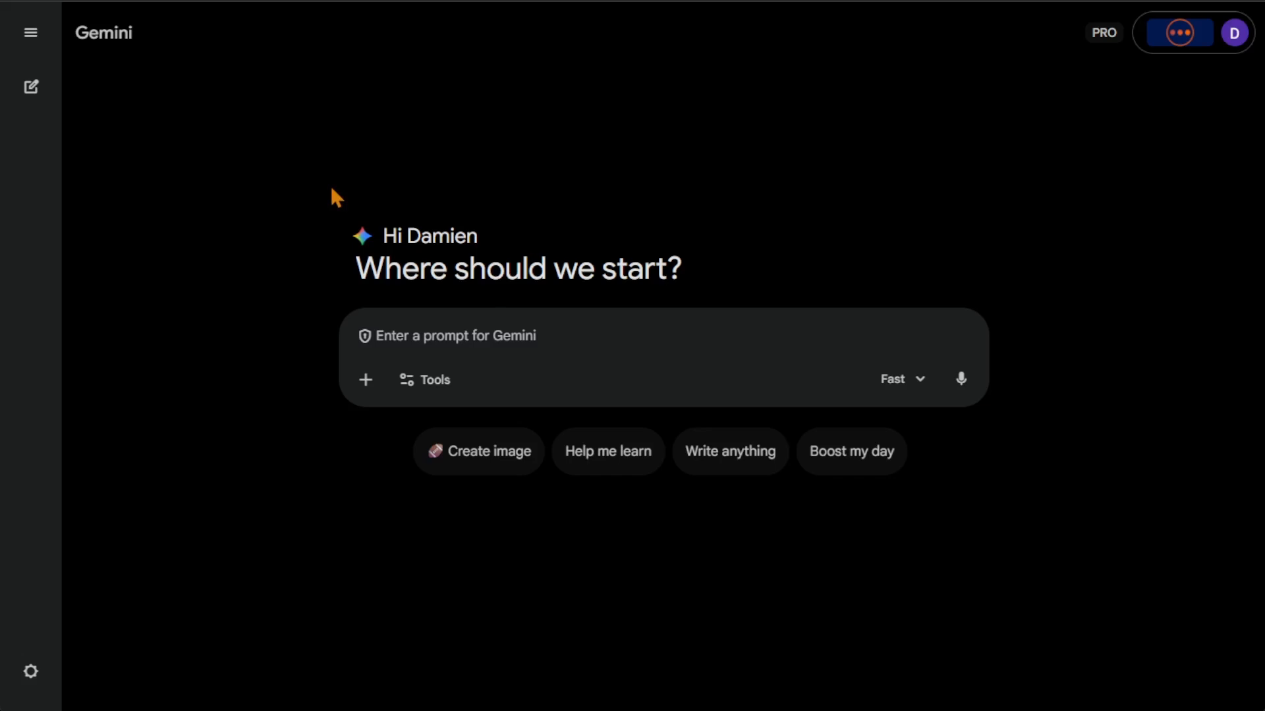
Step: Switch to the Gemini app, open the Gem manager, and expand the list of Gems premade by Google
{"action": "left_click", "coordinate": [31, 33]}
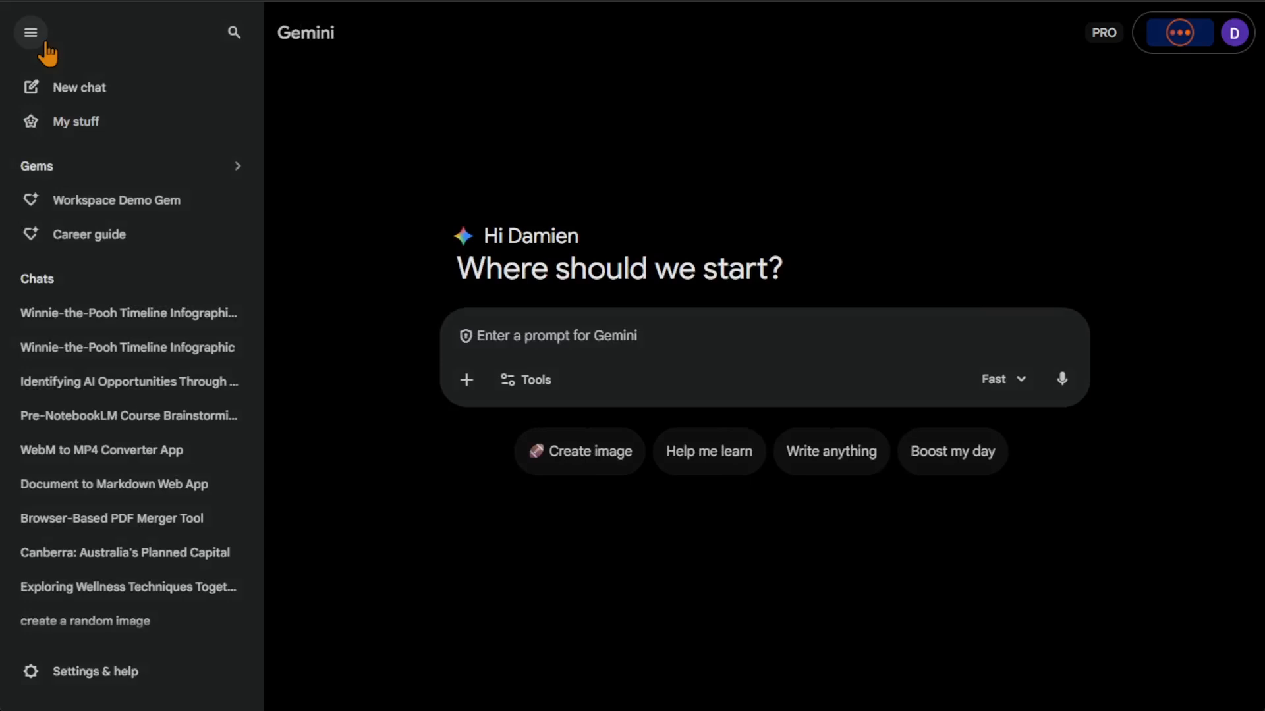
{"action": "left_click", "coordinate": [75, 168]}
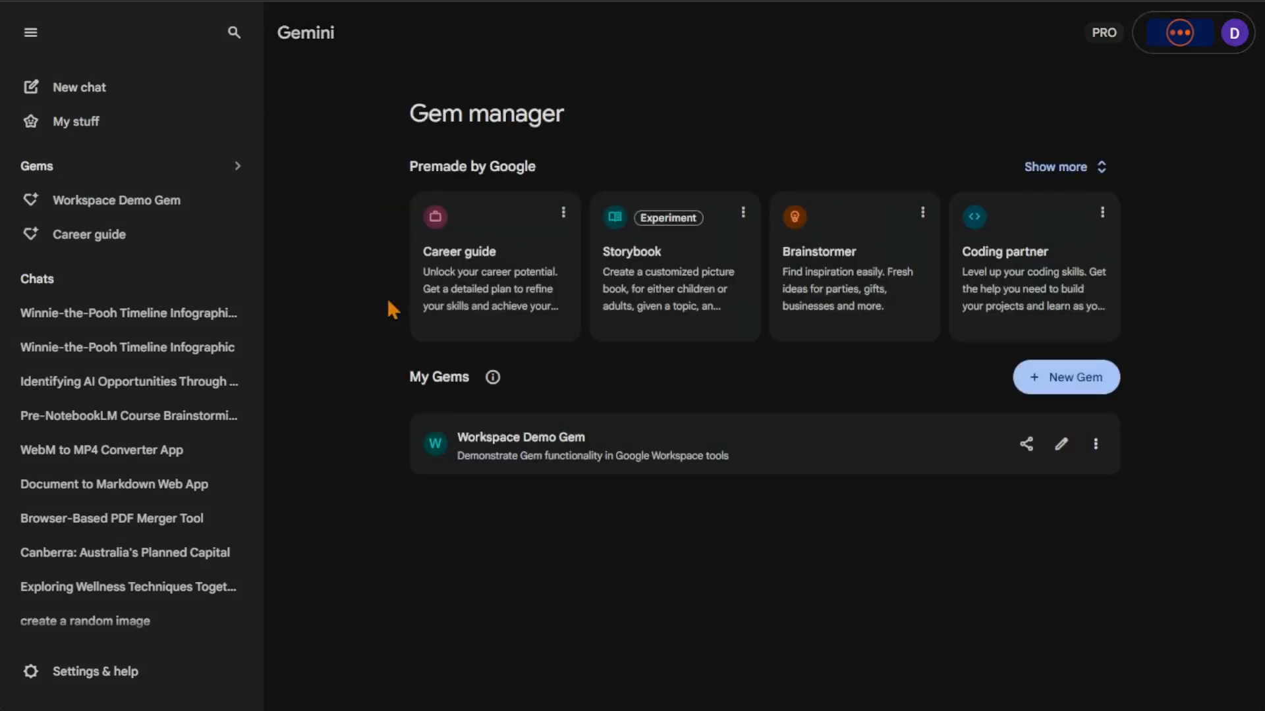
{"action": "left_click", "coordinate": [1099, 168]}
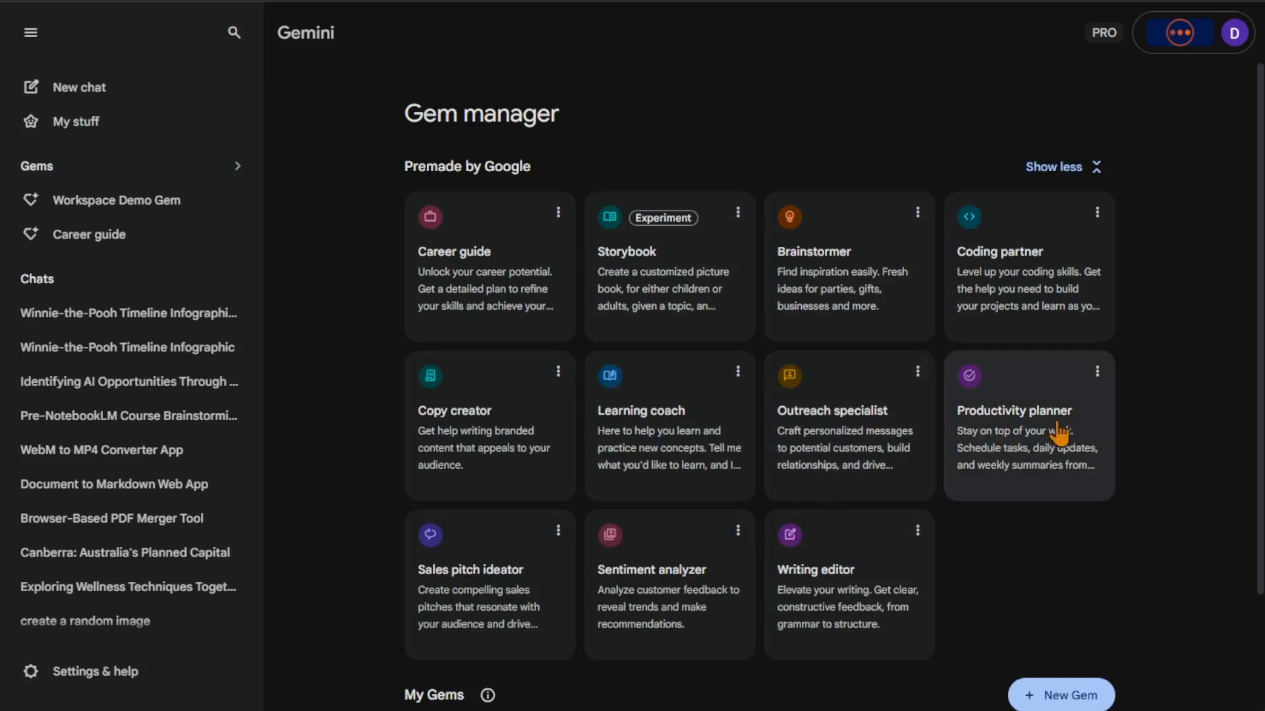
Step: Check which actions are offered for the premade Storybook and Career guide Gems
{"action": "left_click", "coordinate": [738, 212]}
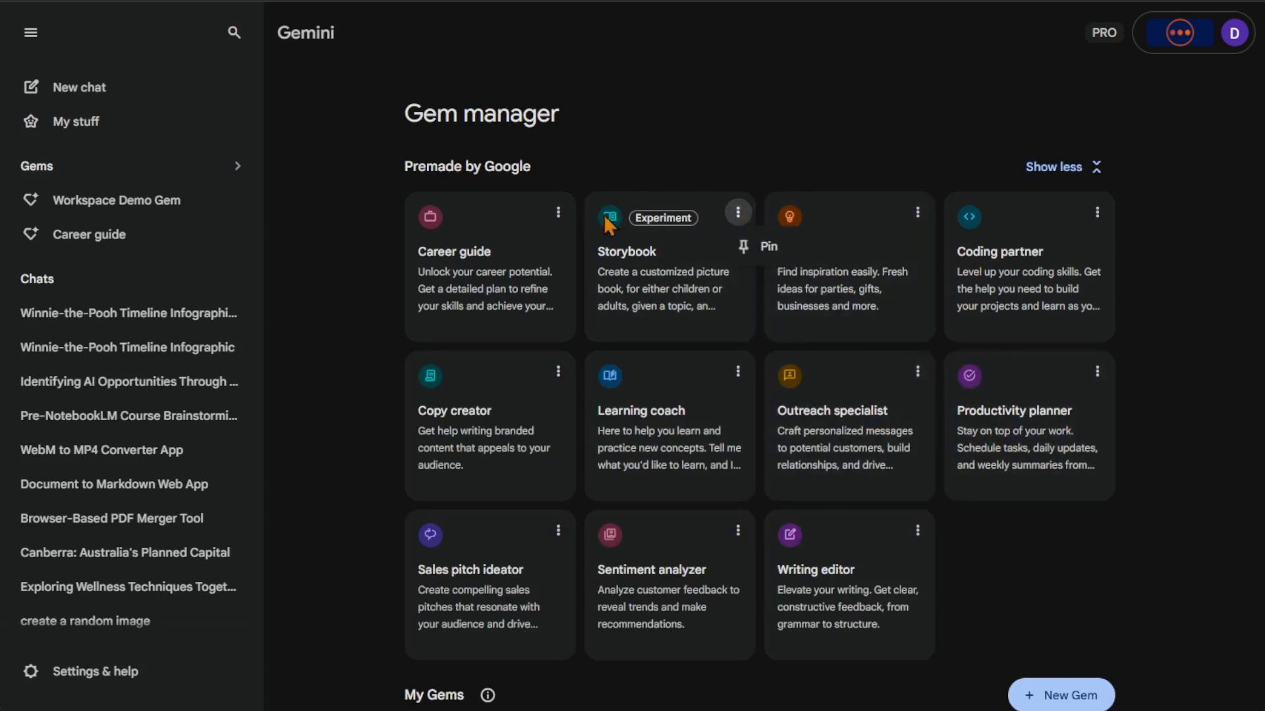
{"action": "left_click", "coordinate": [558, 212]}
{"action": "left_click", "coordinate": [558, 212]}
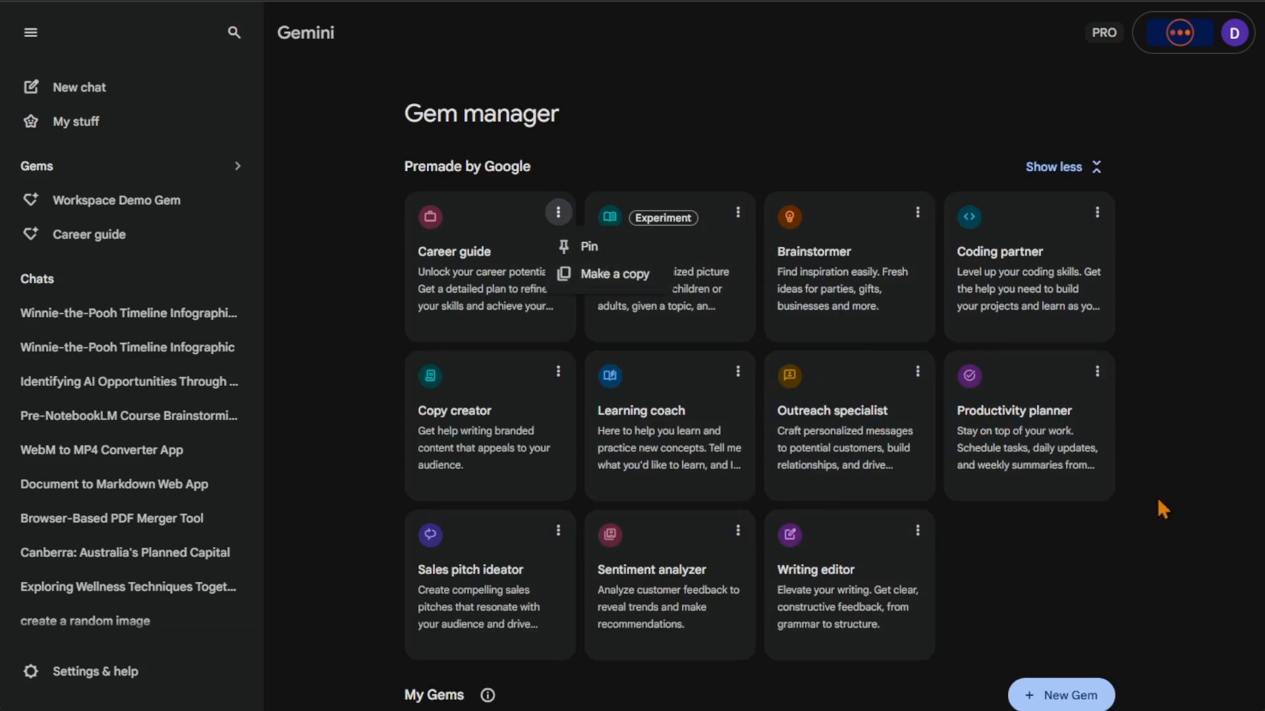
Step: Open the custom Workspace Demo Gem for editing, read through its instructions, and leave the editor without changes
{"action": "scroll", "coordinate": [1146, 527], "scroll_direction": "down", "scroll_amount": 3}
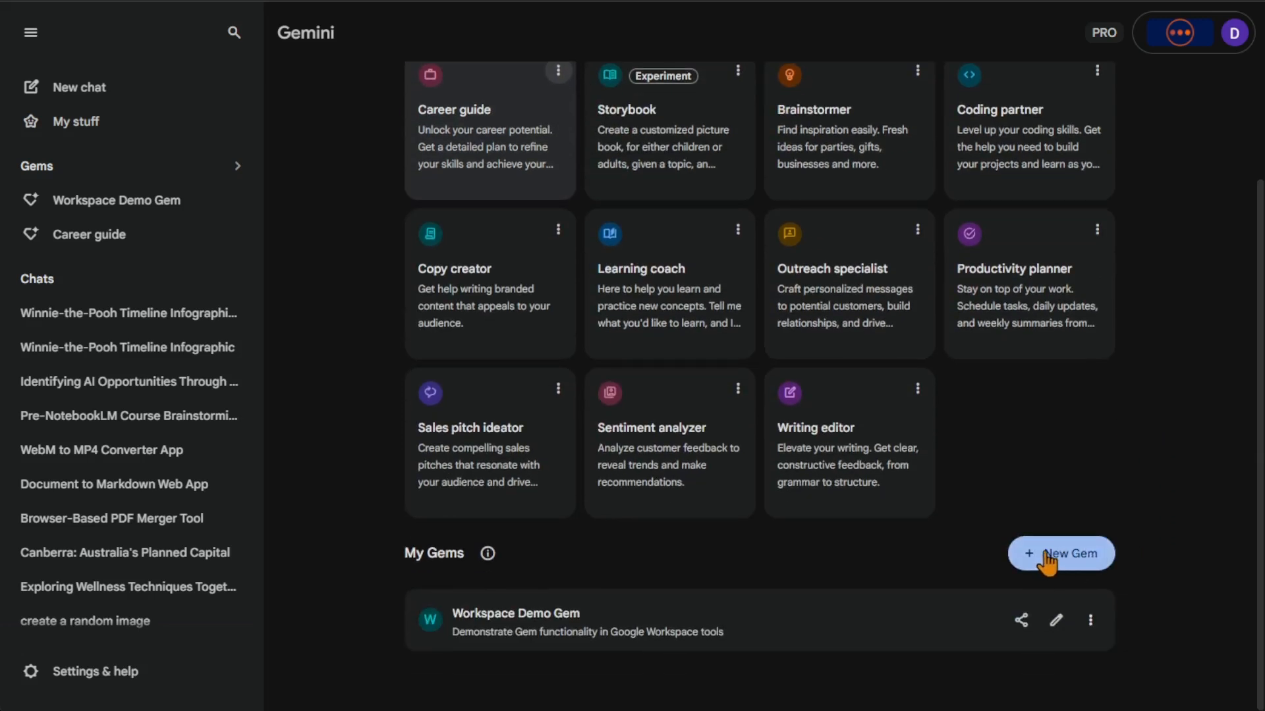
{"action": "left_click", "coordinate": [1056, 621]}
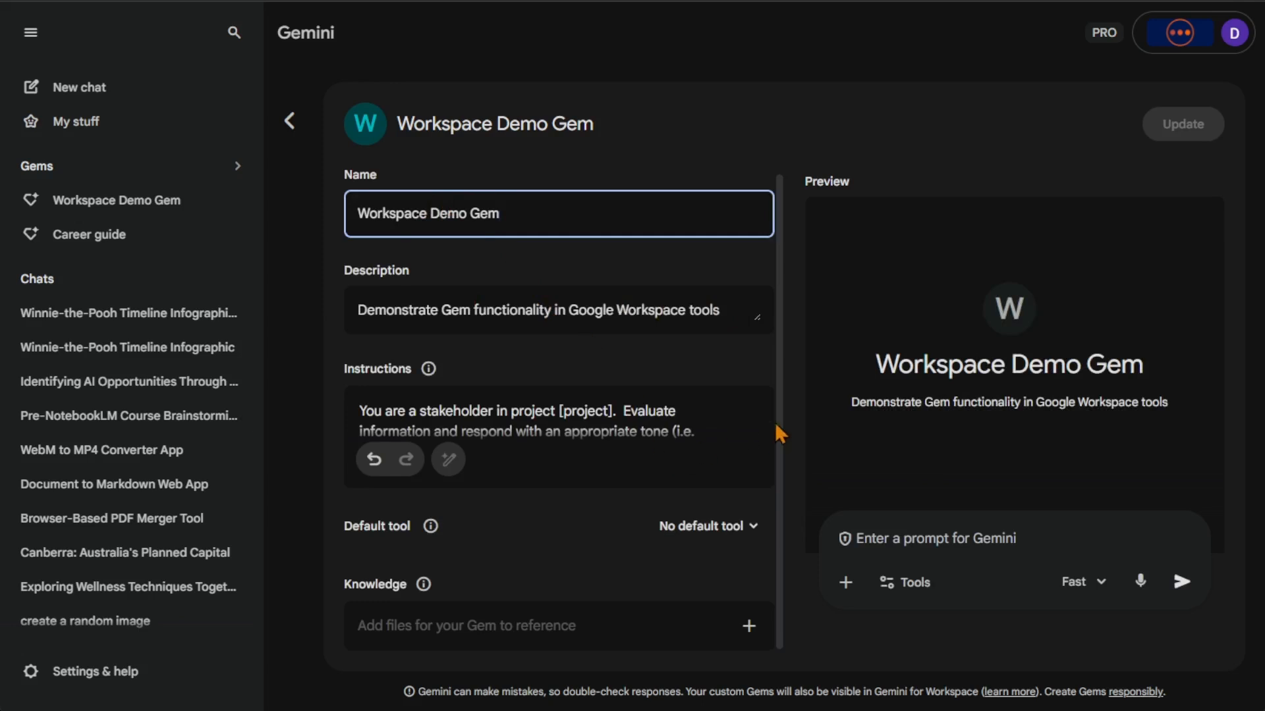
{"action": "scroll", "coordinate": [685, 418], "scroll_direction": "down", "scroll_amount": 2}
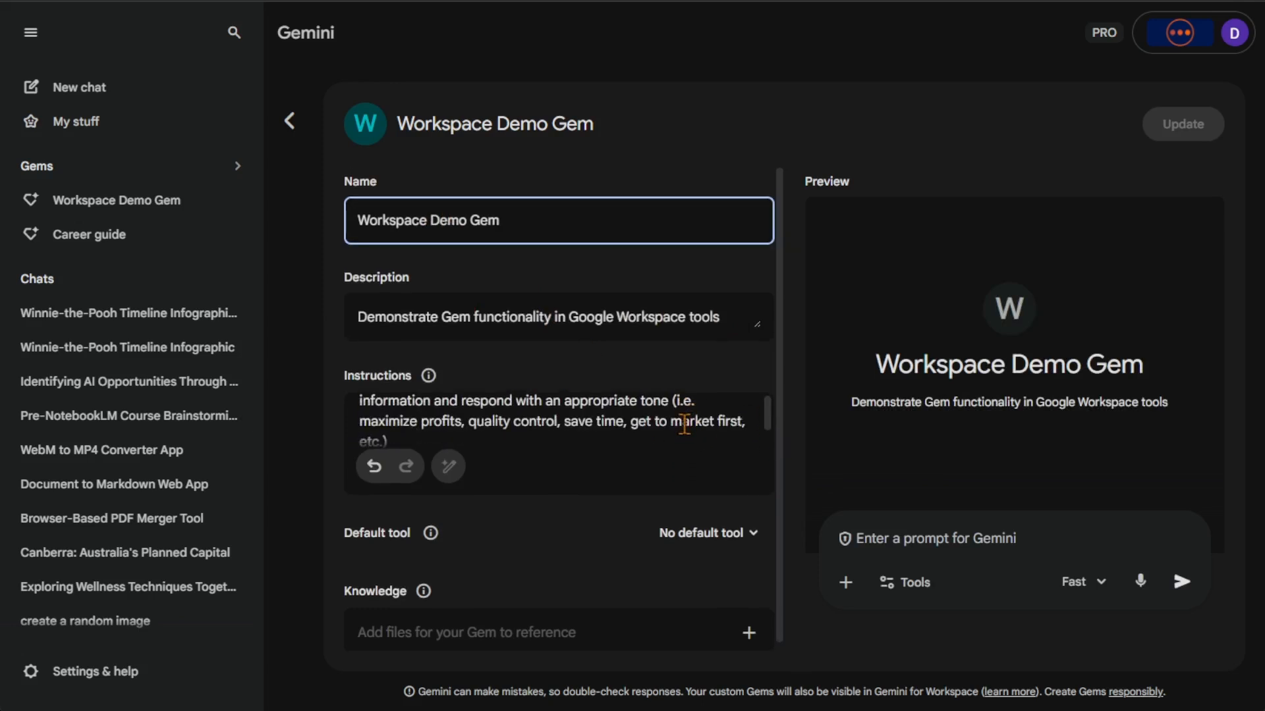
{"action": "scroll", "coordinate": [685, 423], "scroll_direction": "down", "scroll_amount": 1}
{"action": "scroll", "coordinate": [693, 382], "scroll_direction": "down", "scroll_amount": 1}
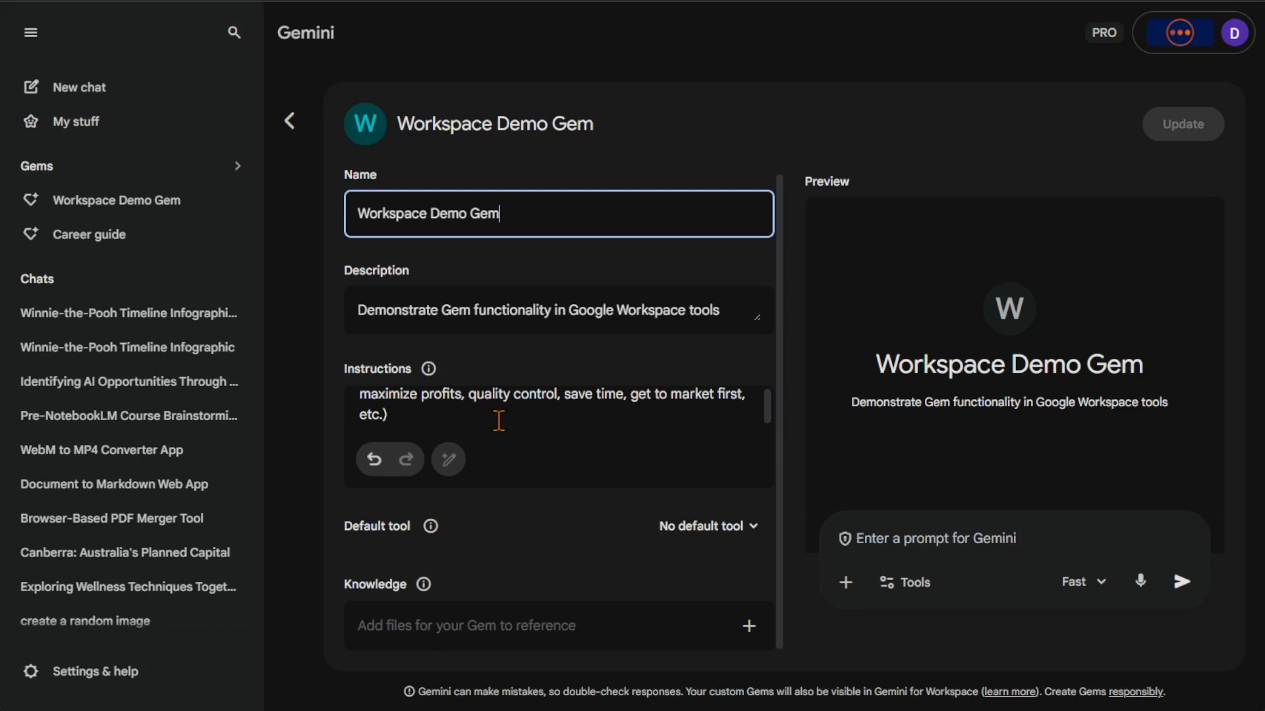
{"action": "scroll", "coordinate": [499, 420], "scroll_direction": "up", "scroll_amount": 3}
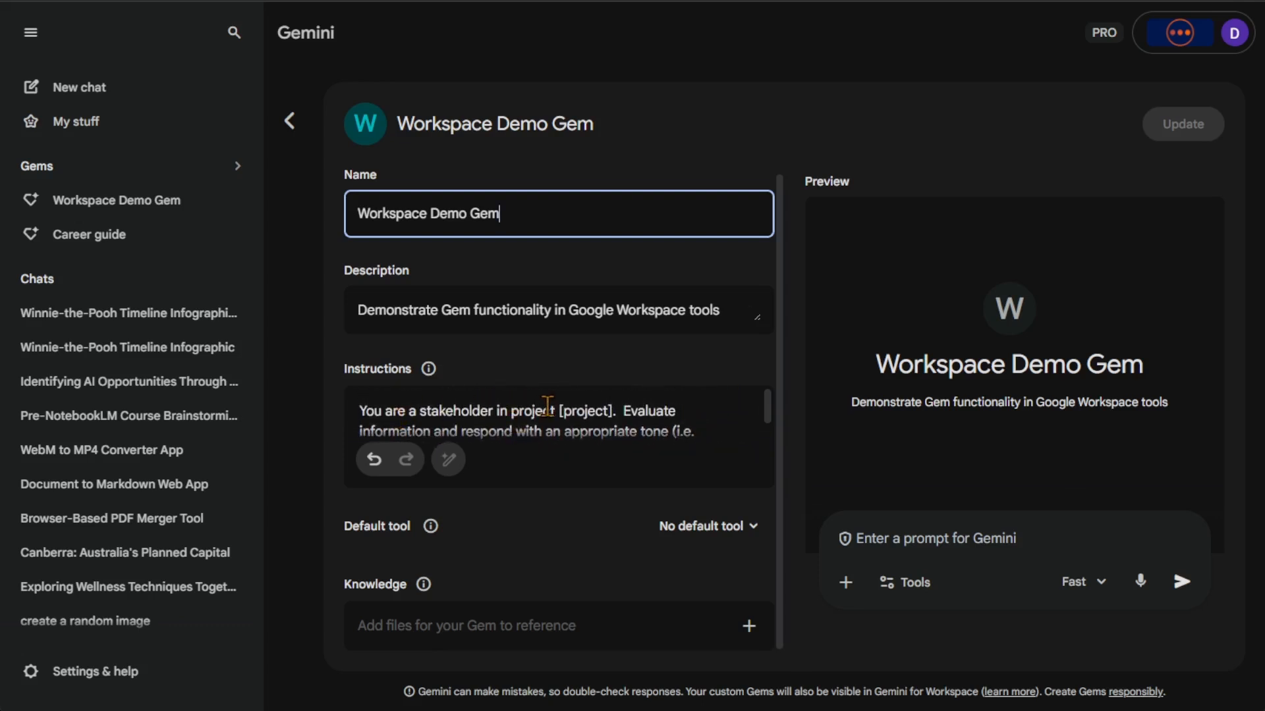
{"action": "scroll", "coordinate": [547, 405], "scroll_direction": "down", "scroll_amount": 1}
{"action": "scroll", "coordinate": [544, 409], "scroll_direction": "up", "scroll_amount": 1}
{"action": "scroll", "coordinate": [667, 413], "scroll_direction": "down", "scroll_amount": 2}
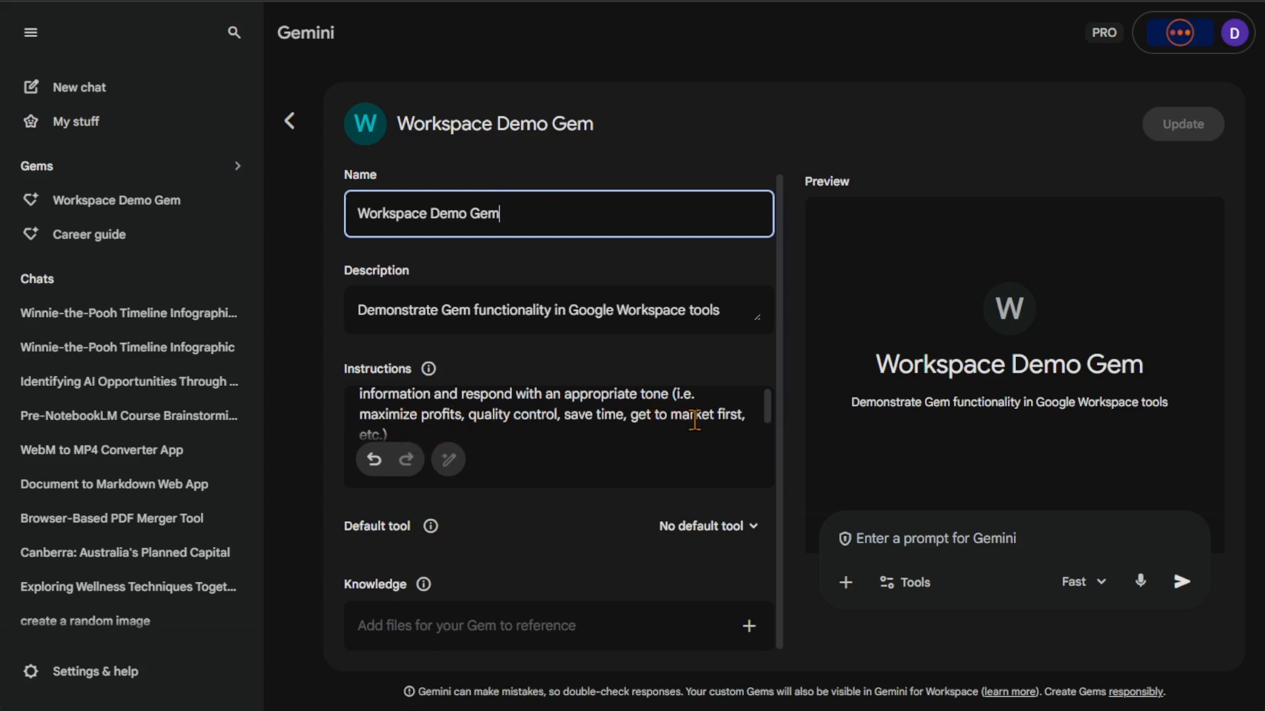
{"action": "scroll", "coordinate": [694, 420], "scroll_direction": "down", "scroll_amount": 1}
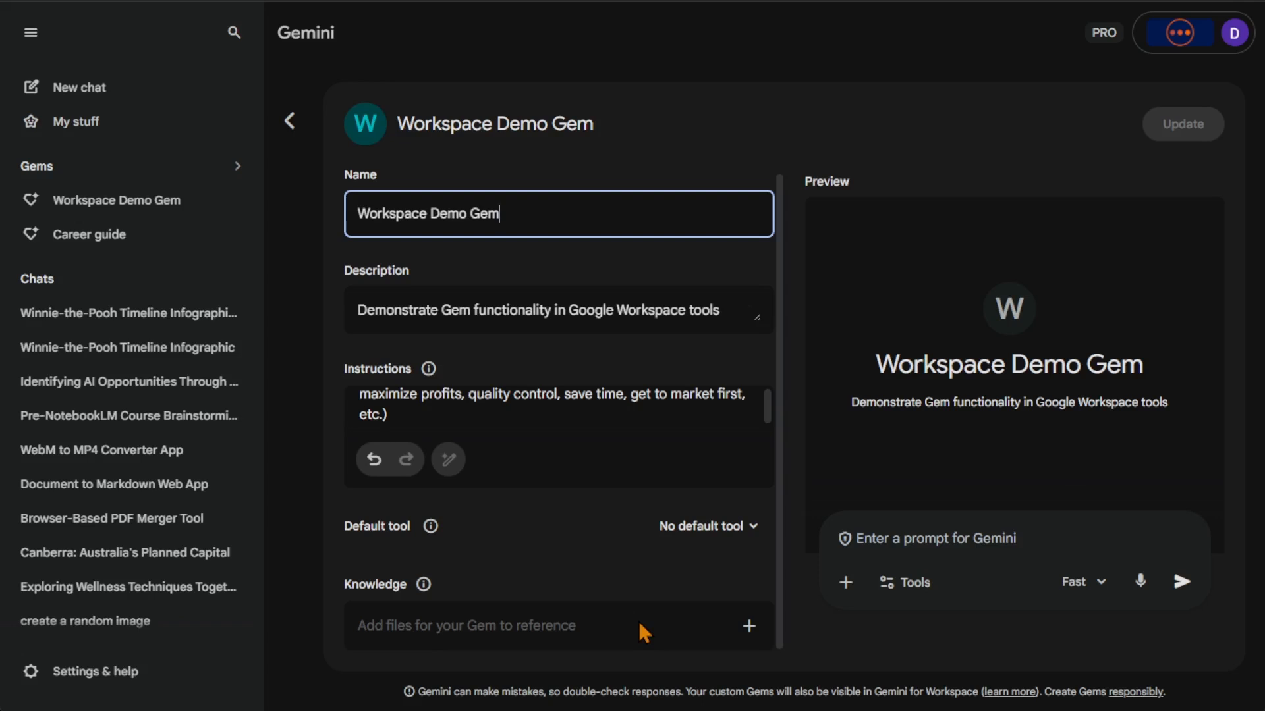
{"action": "left_click", "coordinate": [288, 123]}
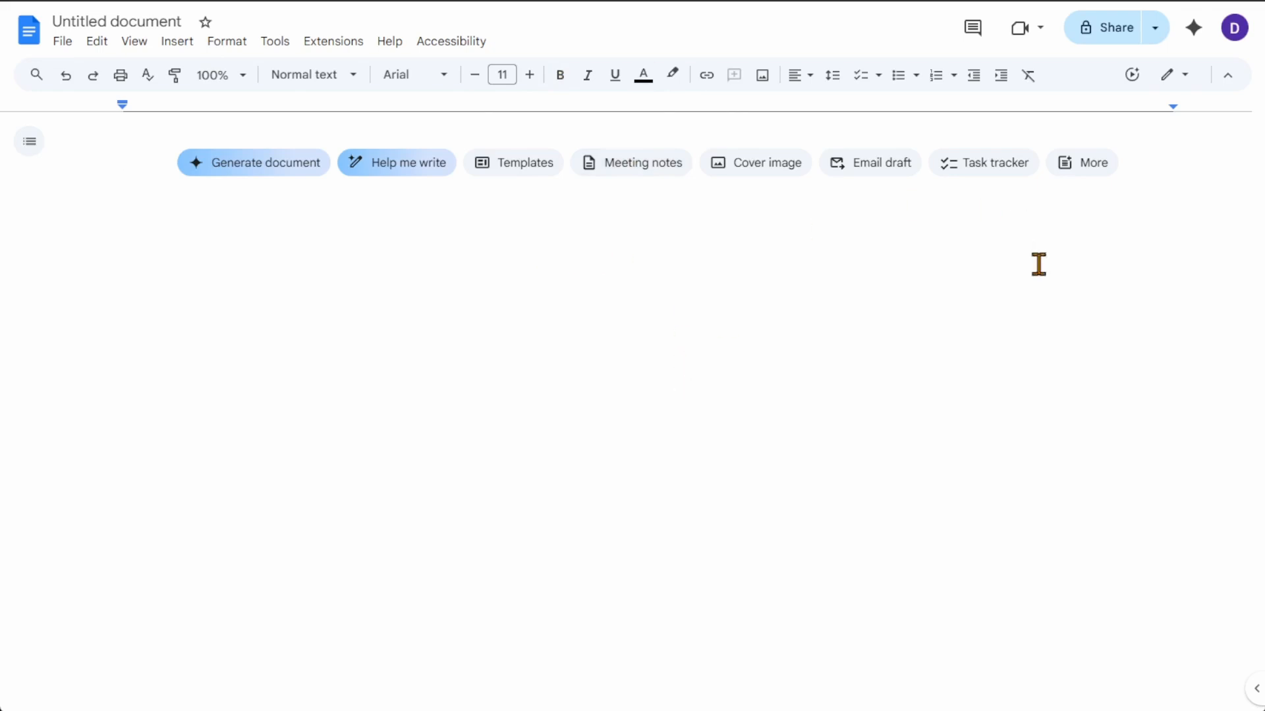
Step: Open Gemini in the untitled Google Docs document and start the Workspace Demo Gem
{"action": "left_click", "coordinate": [1193, 31]}
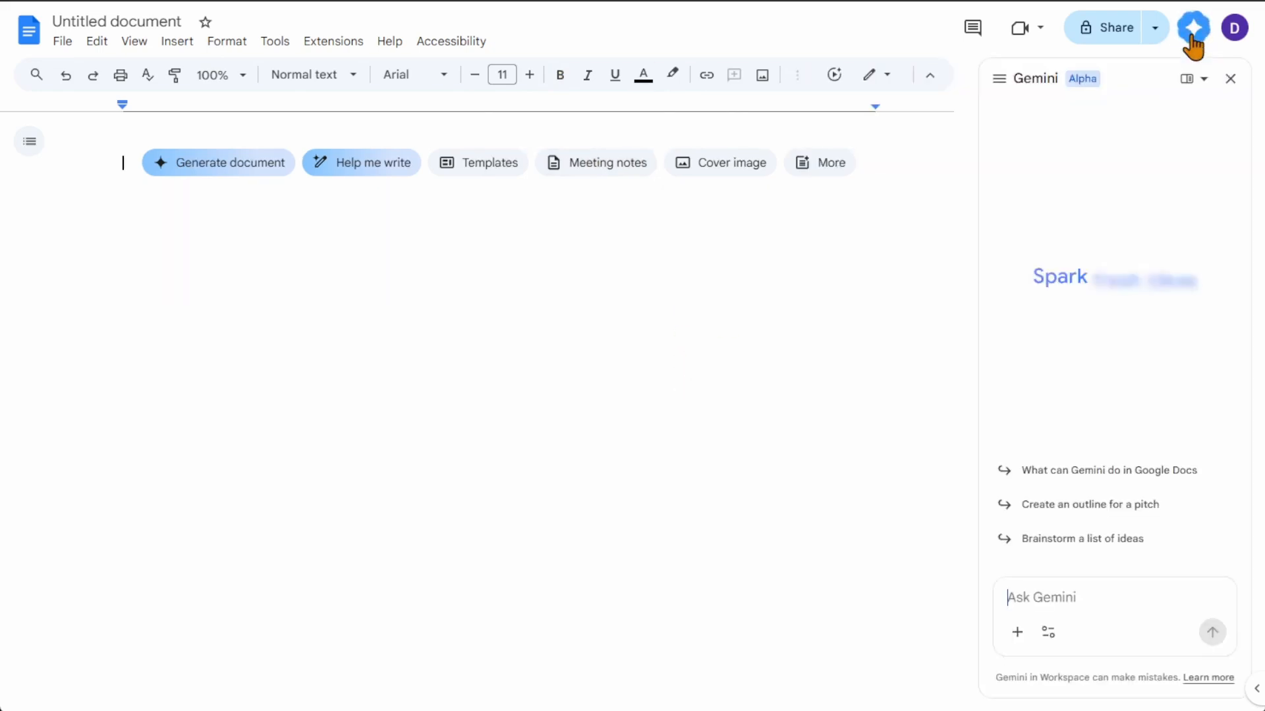
{"action": "left_click", "coordinate": [999, 80]}
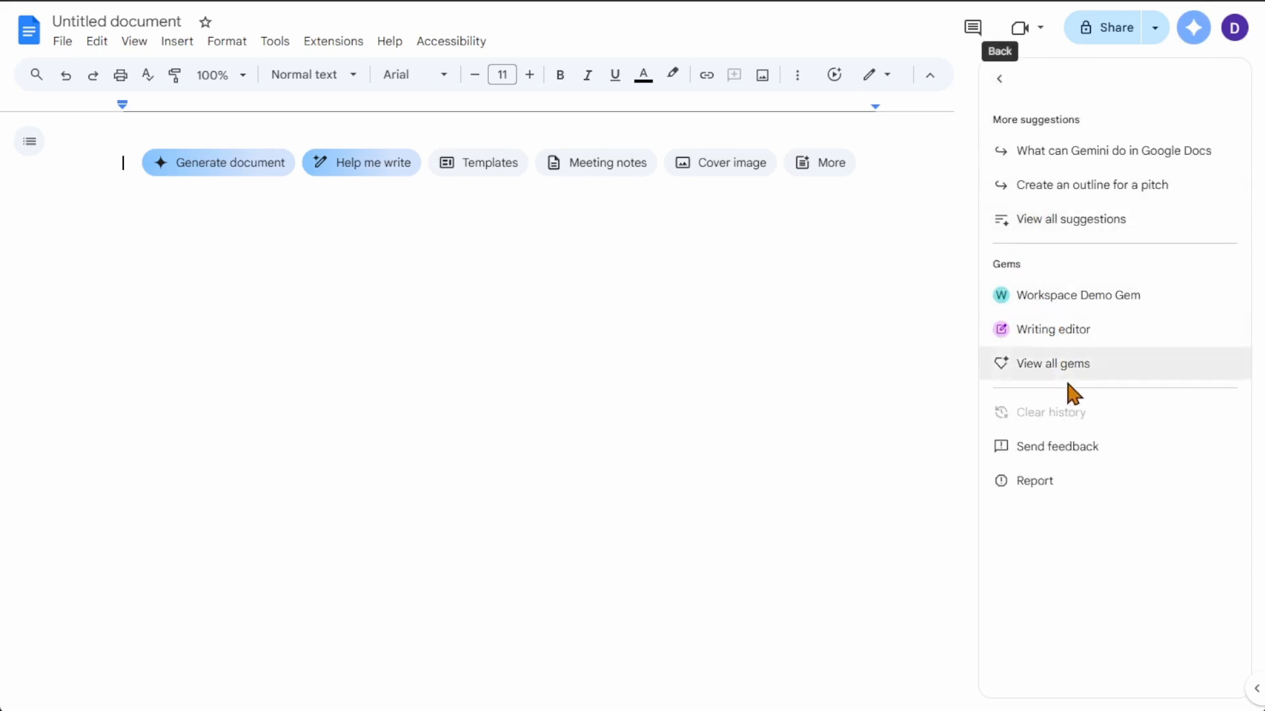
{"action": "left_click", "coordinate": [1110, 298]}
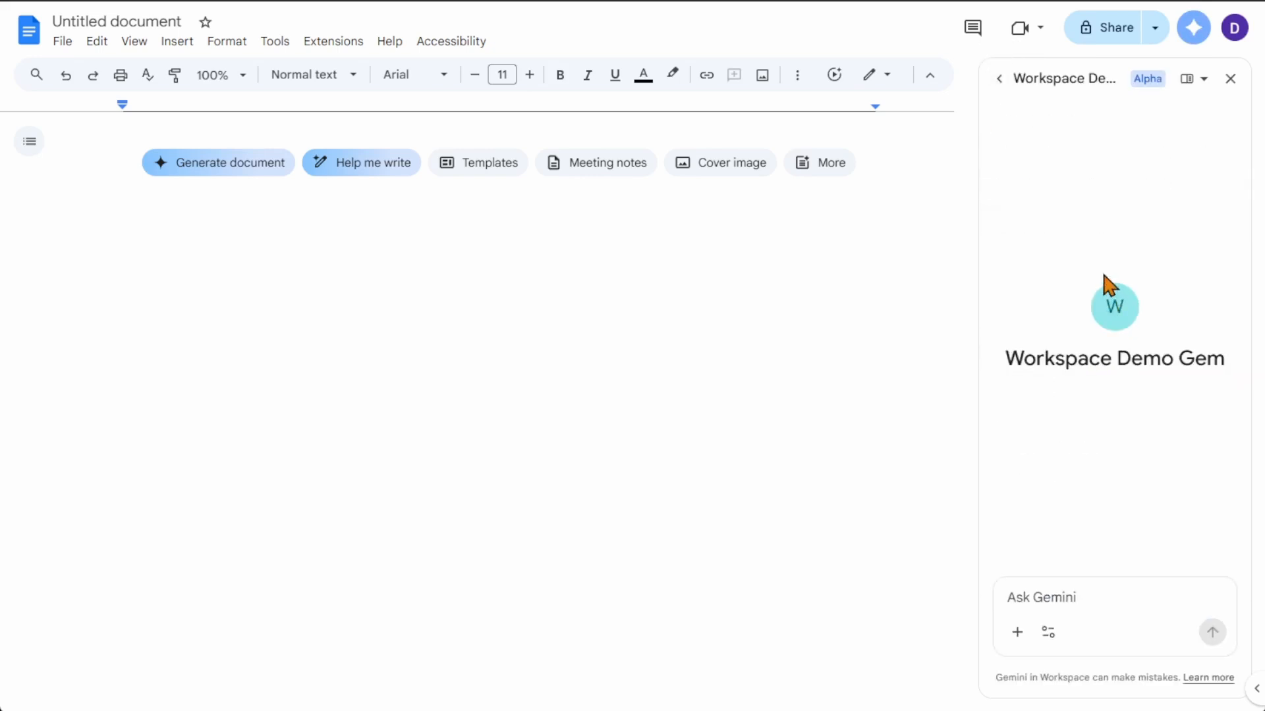
Step: Return to the document's Gem choices, start the Workspace Demo Gem again, and close Gemini
{"action": "left_click", "coordinate": [1003, 89]}
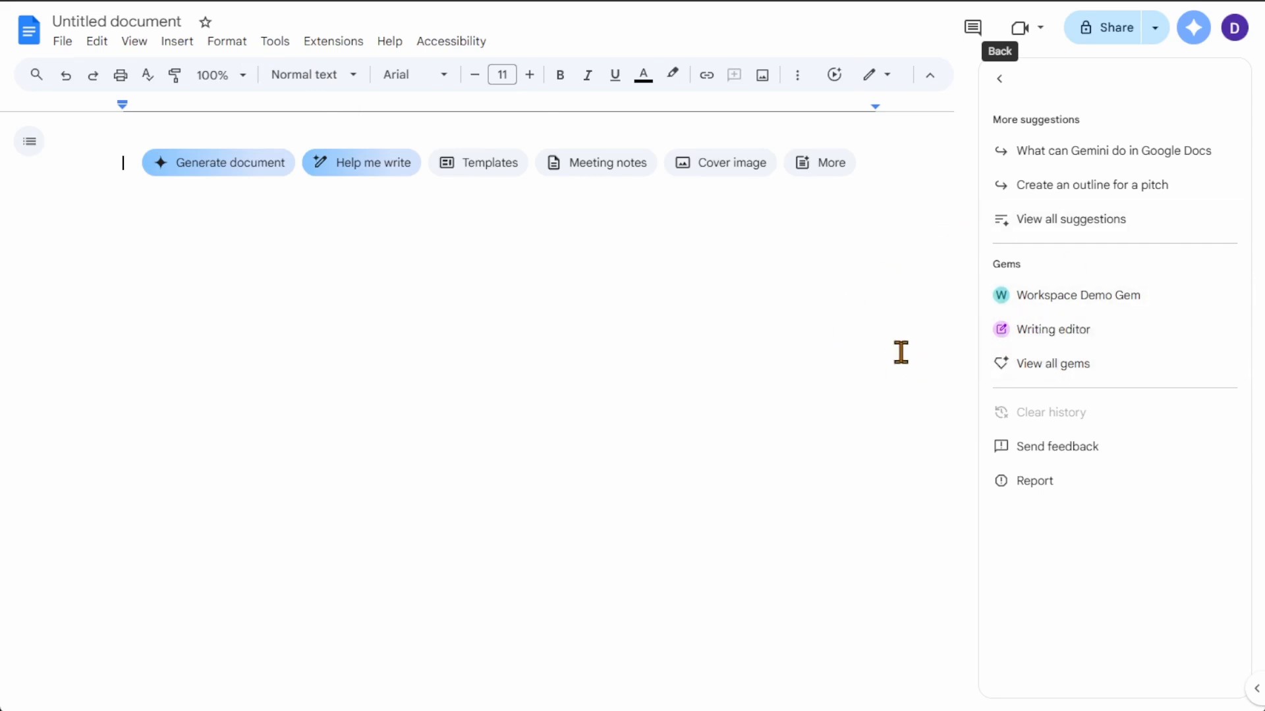
{"action": "left_click", "coordinate": [1128, 305]}
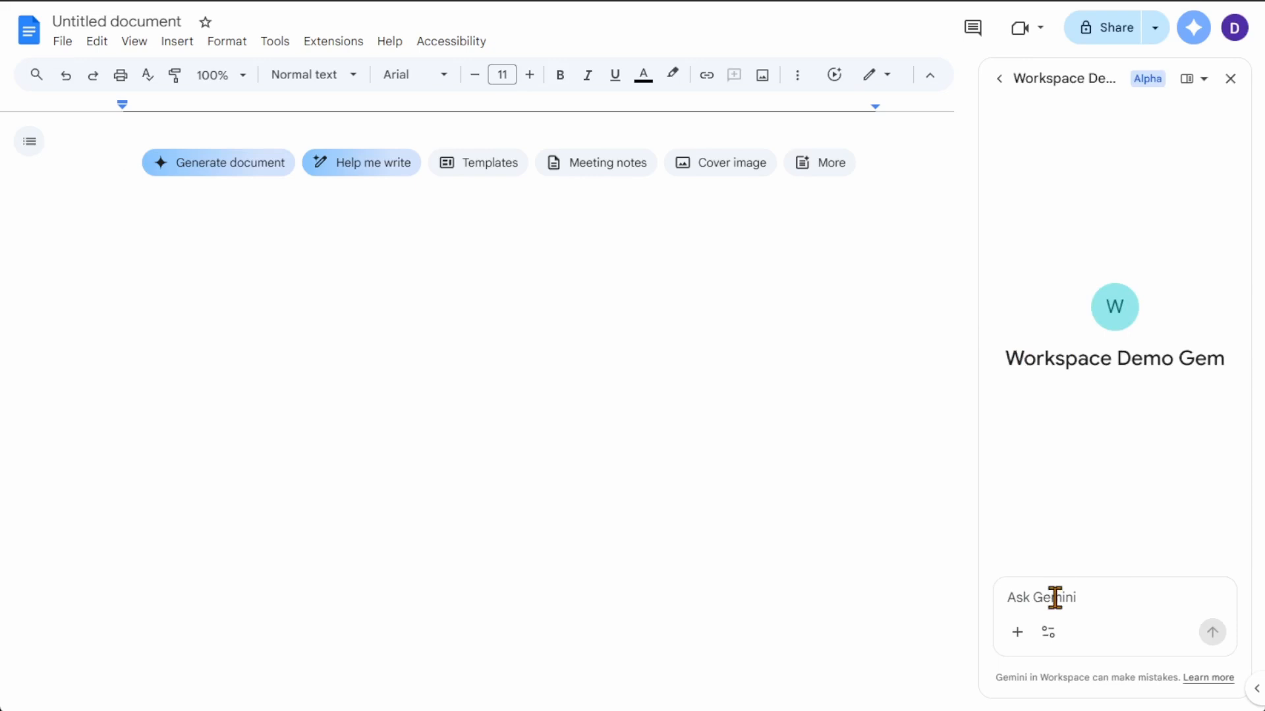
{"action": "left_click", "coordinate": [1193, 29]}
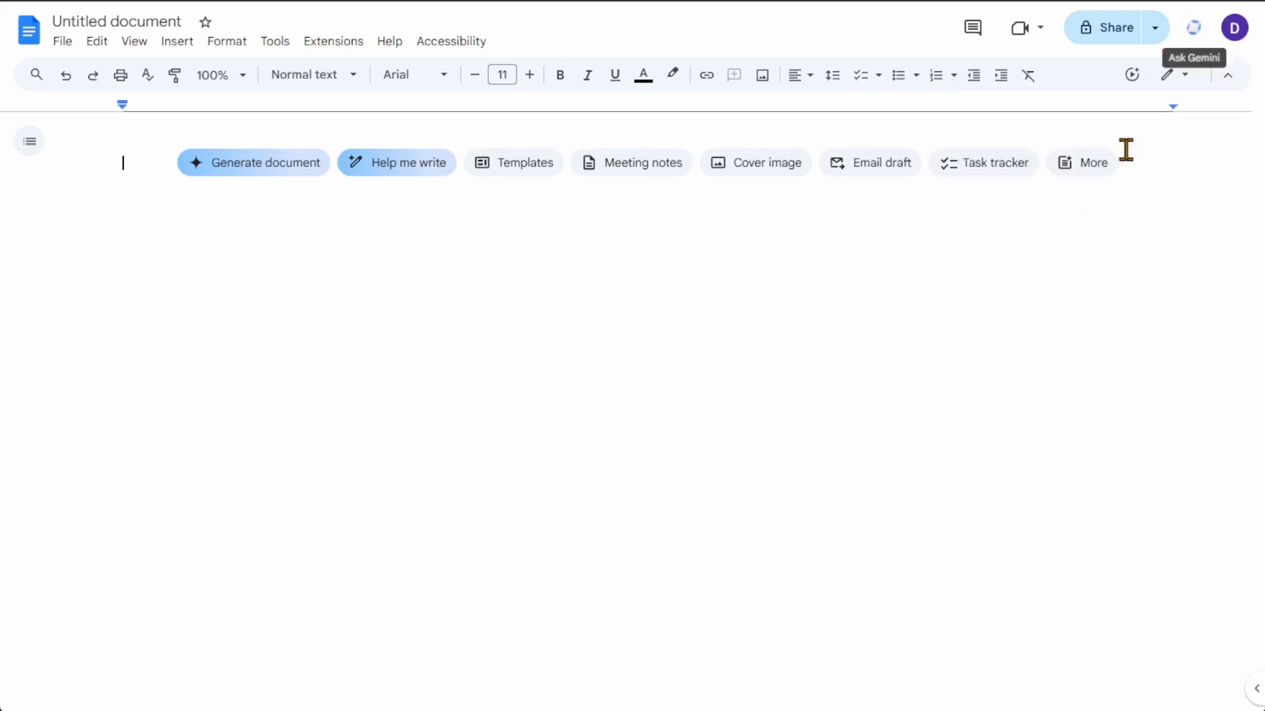